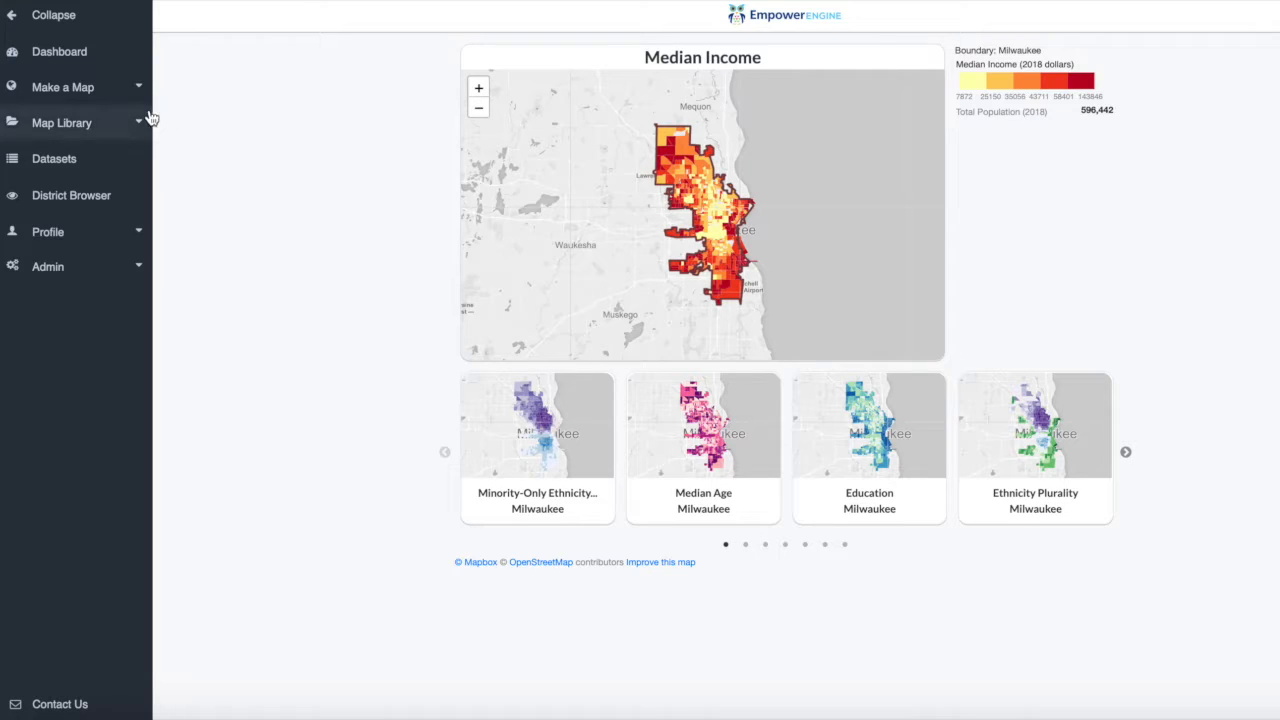
Start a new Power Map and set its district to Milwaukee.
{"action": "left_click", "coordinate": [134, 94]}
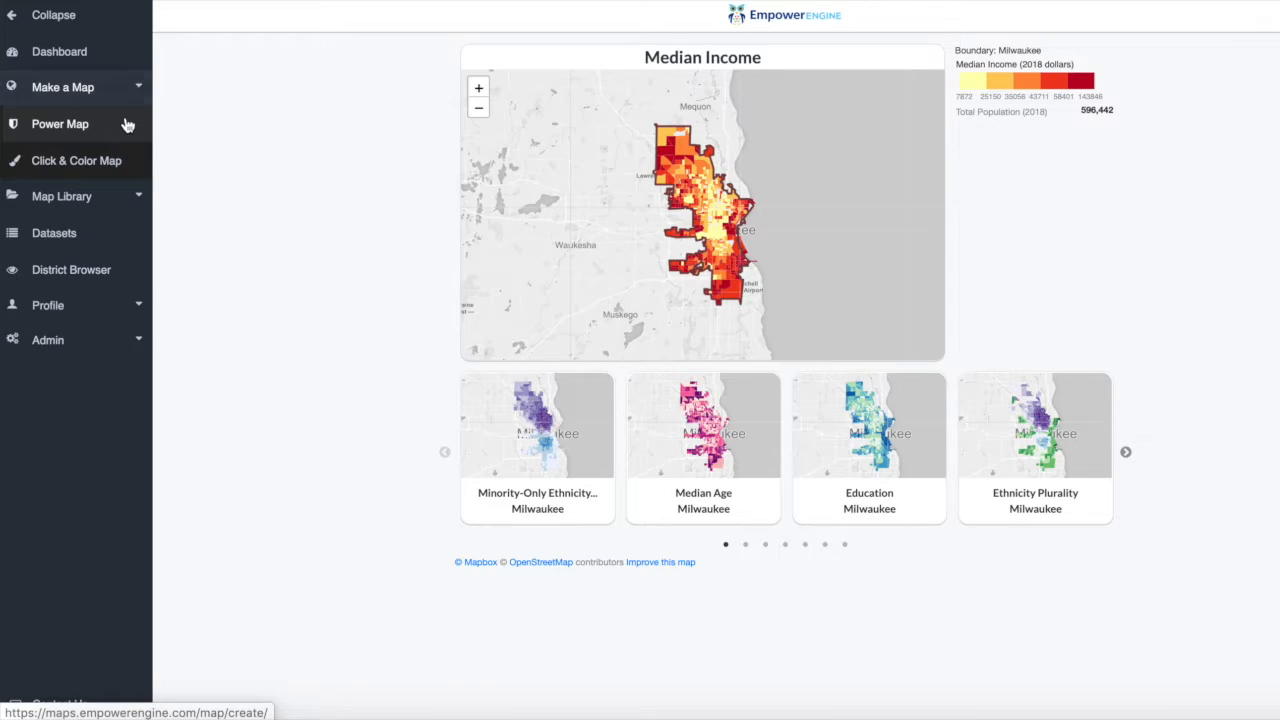
{"action": "left_click", "coordinate": [128, 124]}
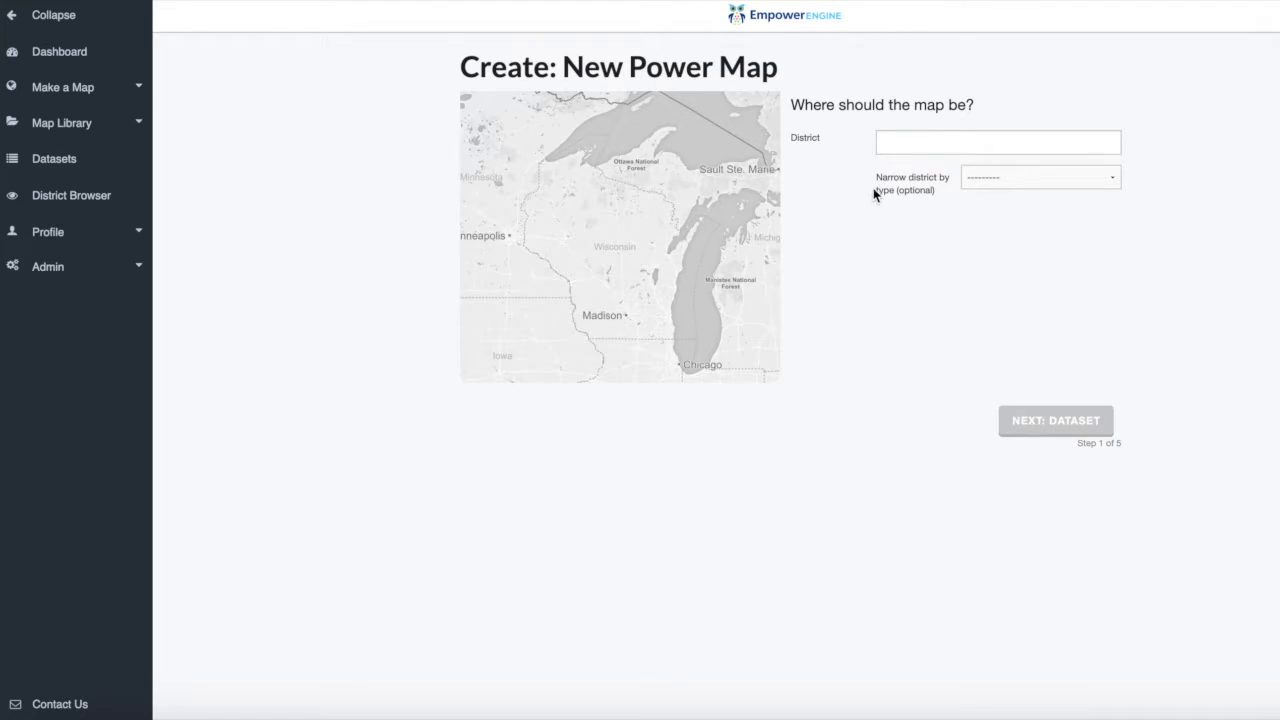
{"action": "left_click", "coordinate": [896, 150]}
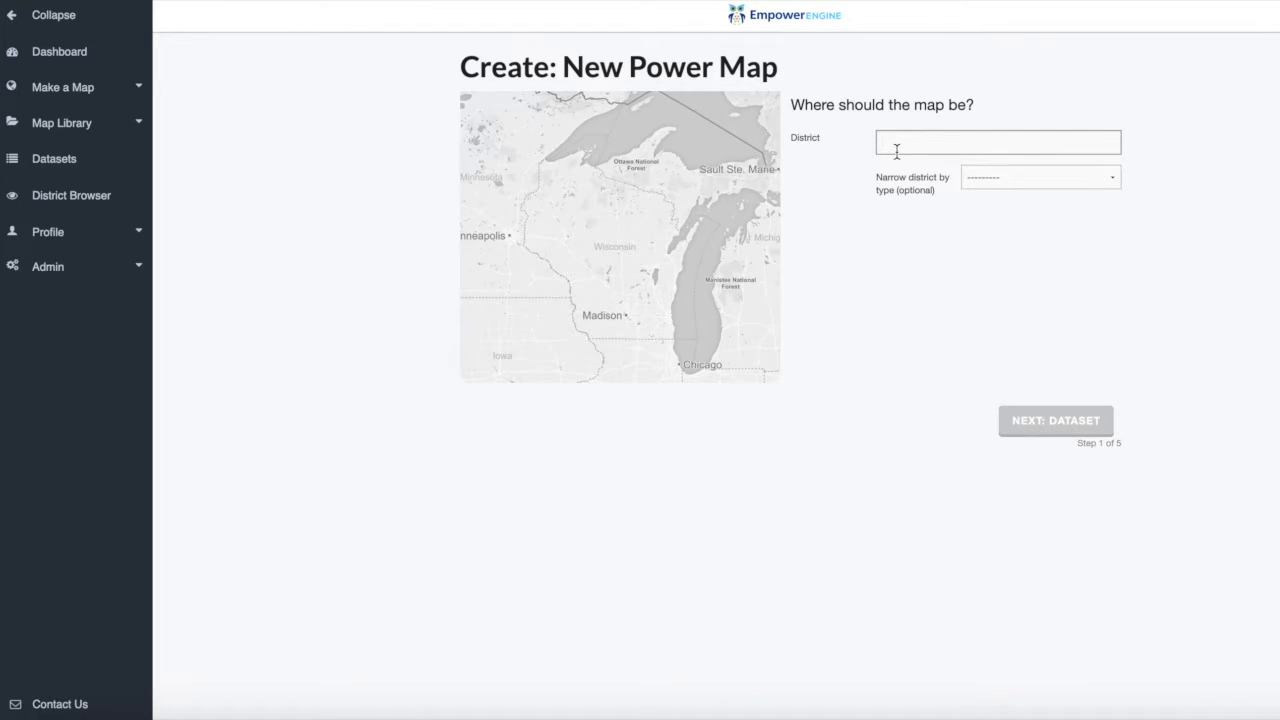
{"action": "type", "text": "Milw"}
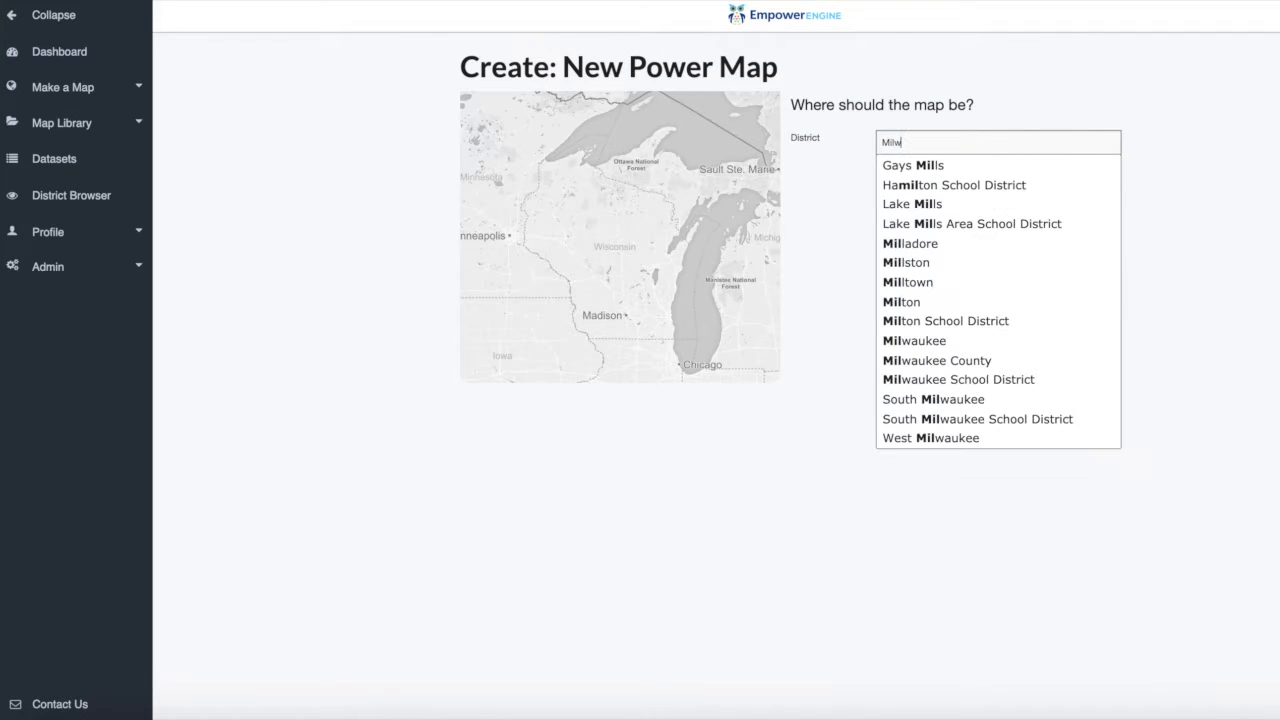
{"action": "type", "text": "a"}
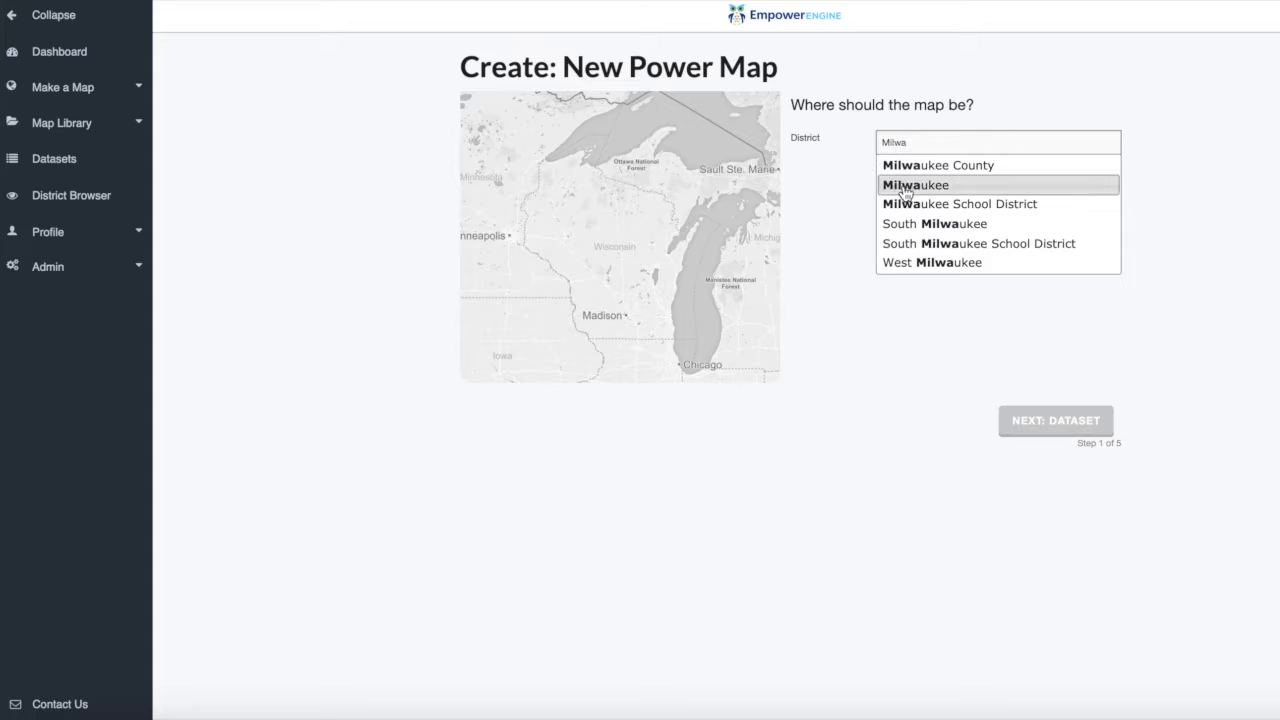
{"action": "left_click", "coordinate": [905, 187]}
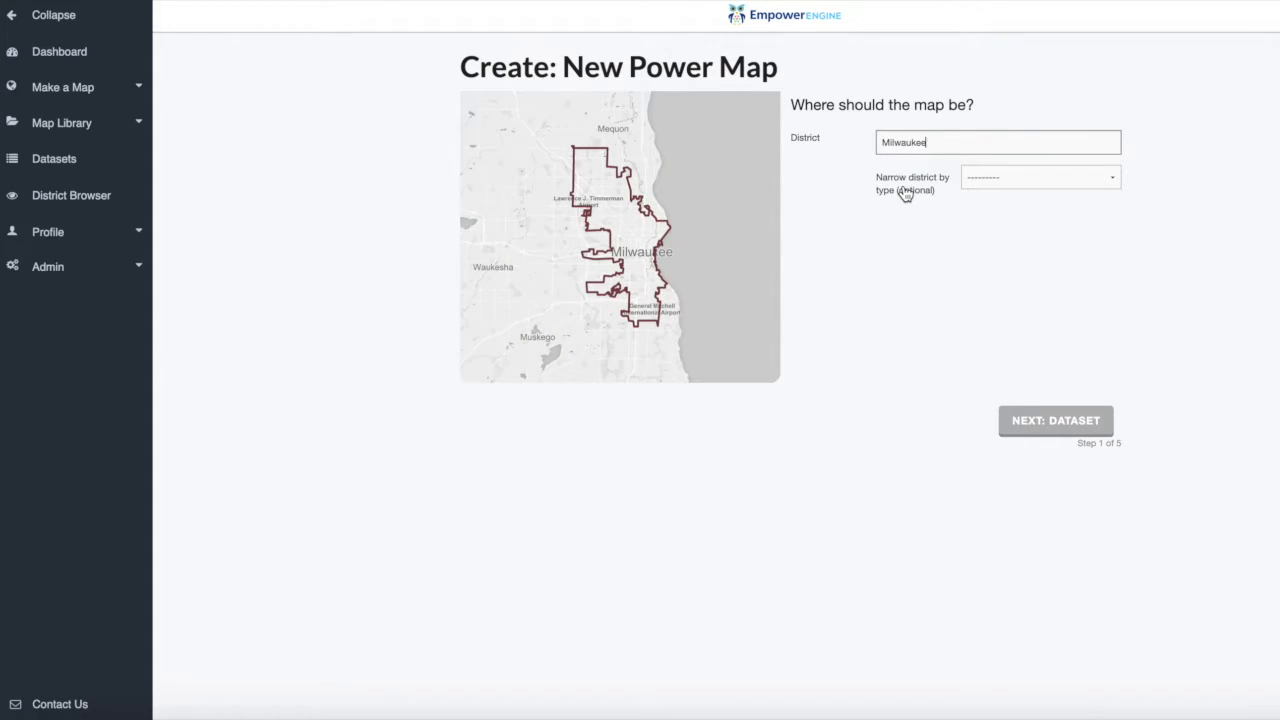
Narrow the district type to City and proceed to the dataset selection.
{"action": "left_click", "coordinate": [978, 184]}
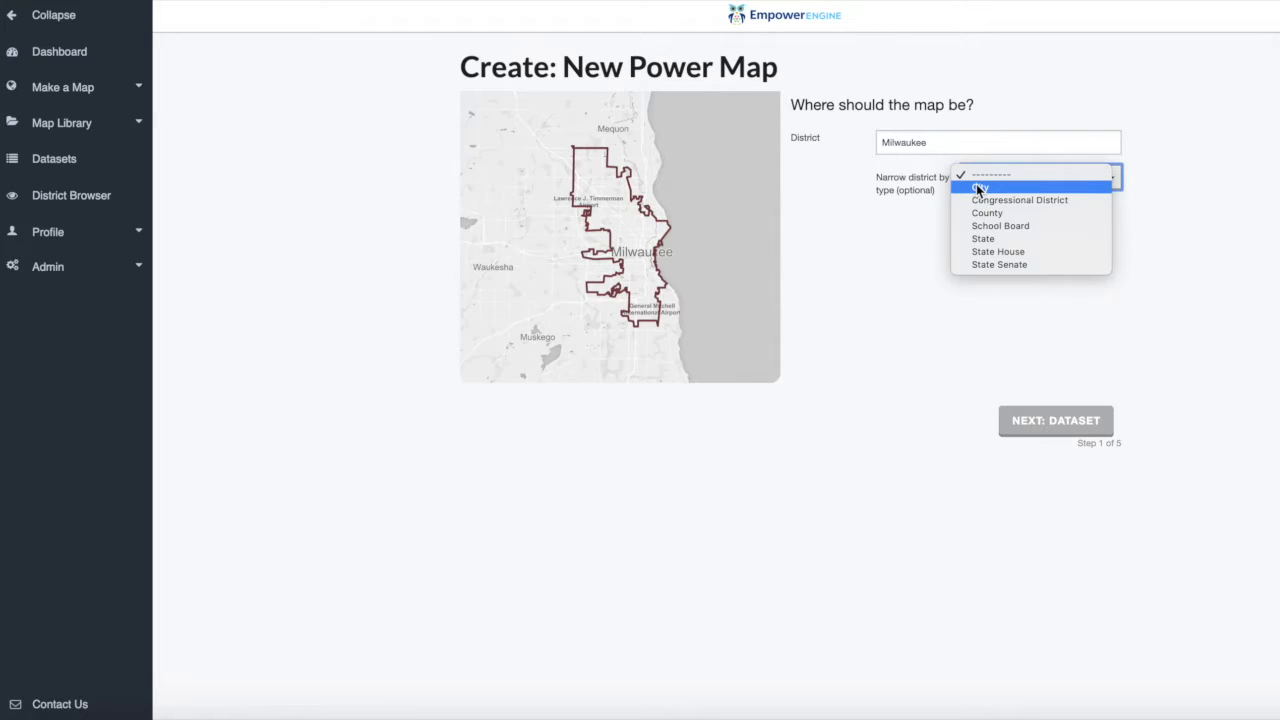
{"action": "left_click", "coordinate": [978, 188]}
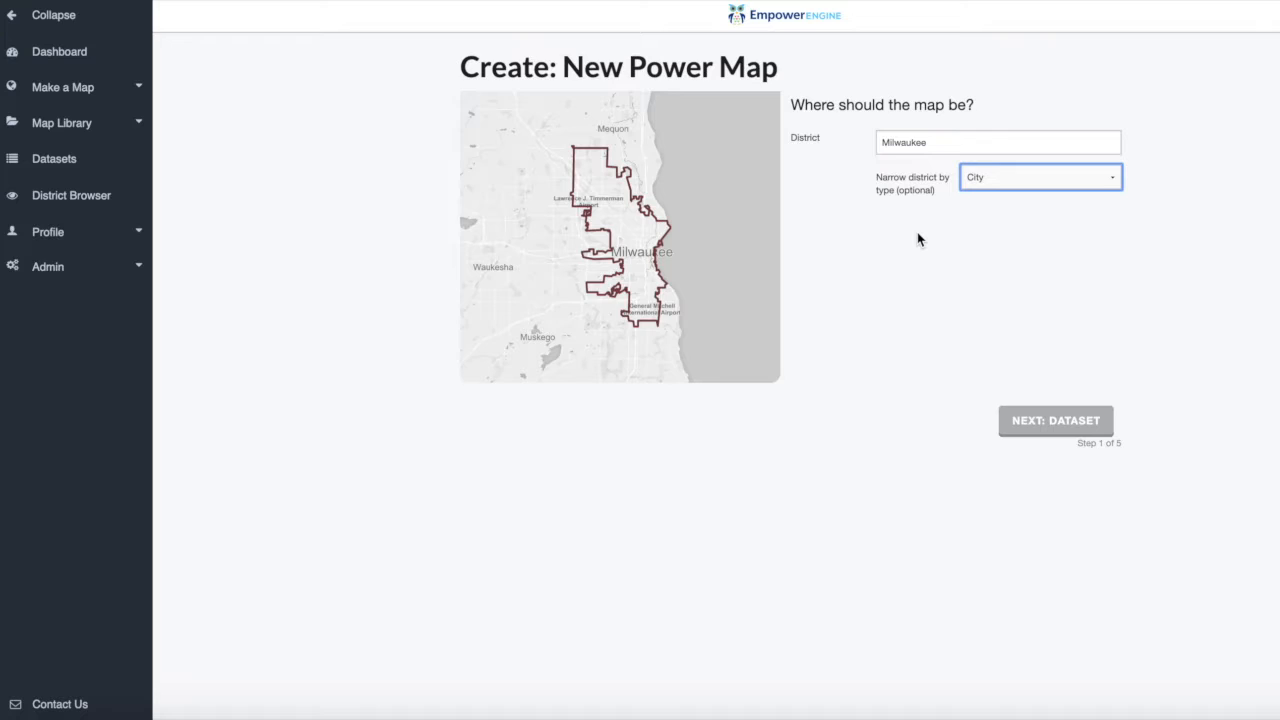
{"action": "left_click", "coordinate": [1020, 420]}
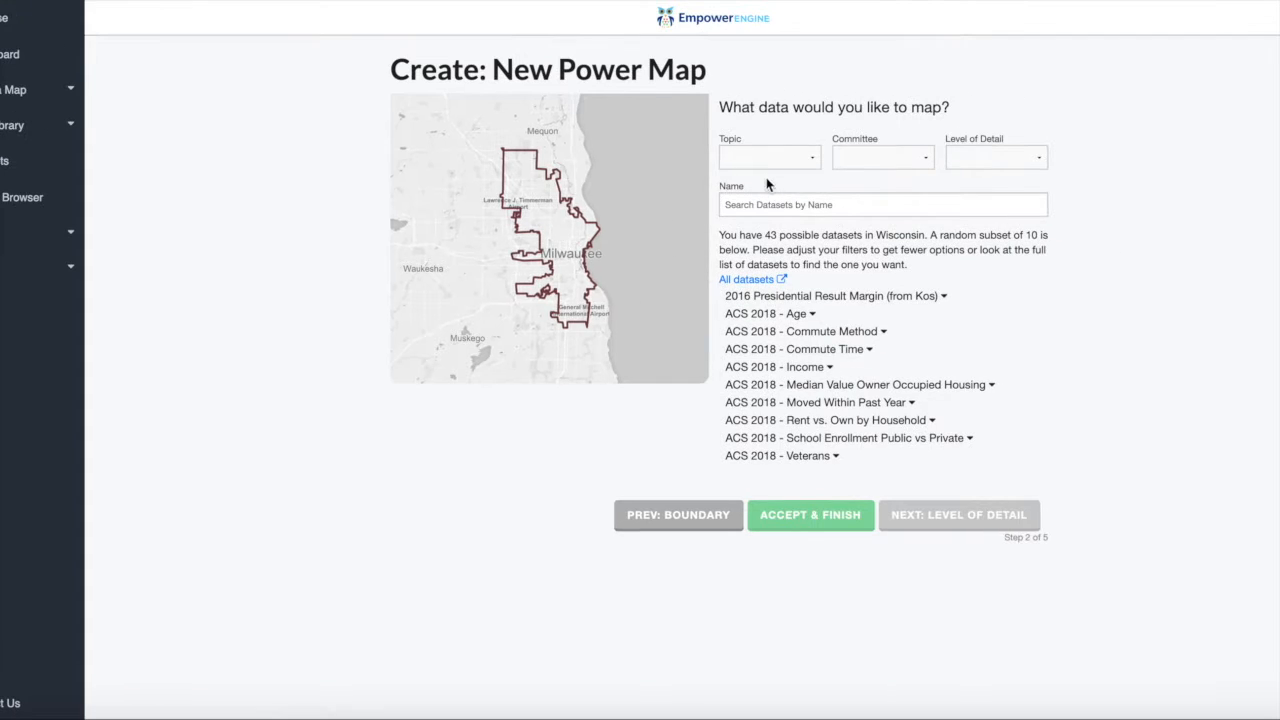
Examine the dataset filter options for topic, level of detail and committee, trying the 2016 Precincts level and clearing it.
{"action": "left_click", "coordinate": [763, 160]}
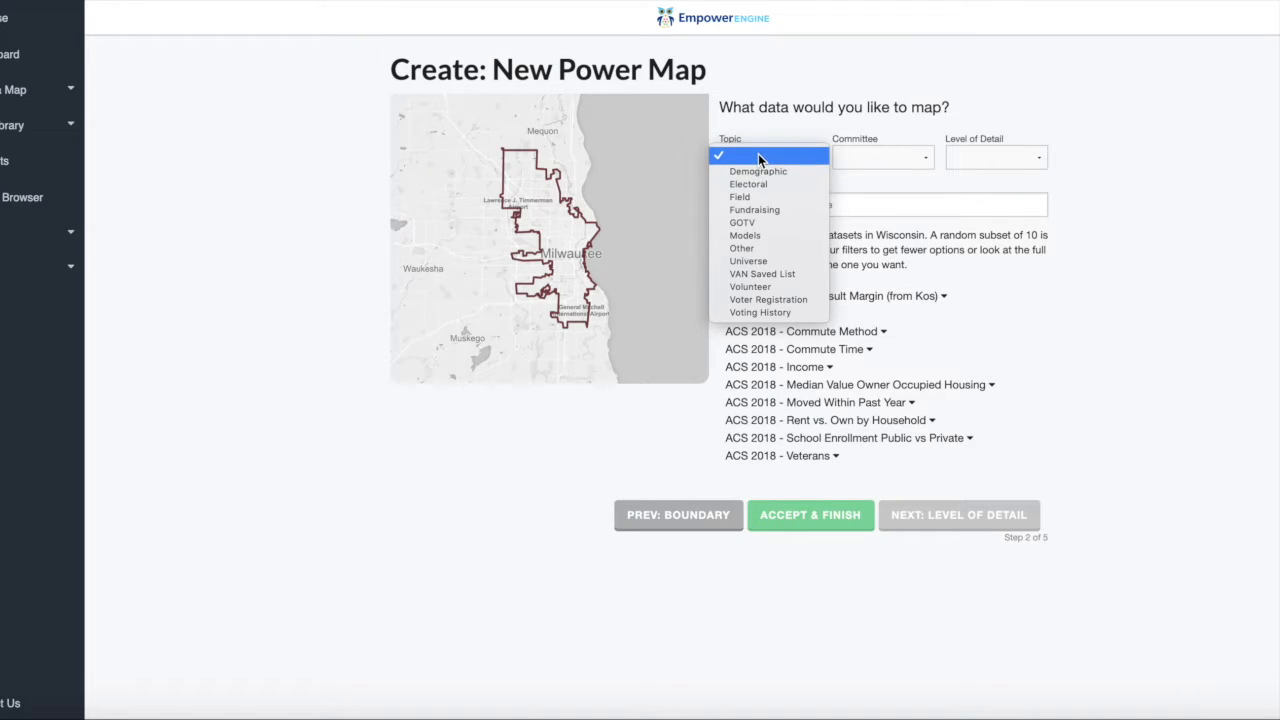
{"action": "left_click", "coordinate": [758, 158]}
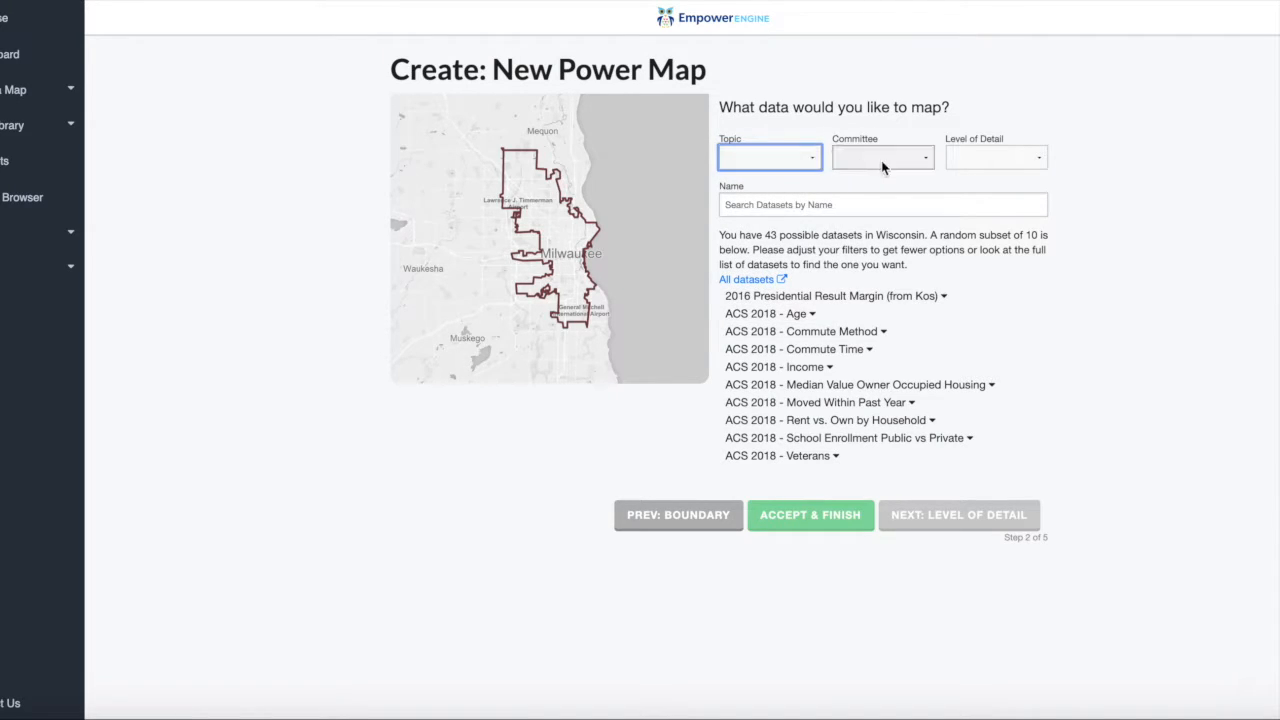
{"action": "left_click", "coordinate": [970, 158]}
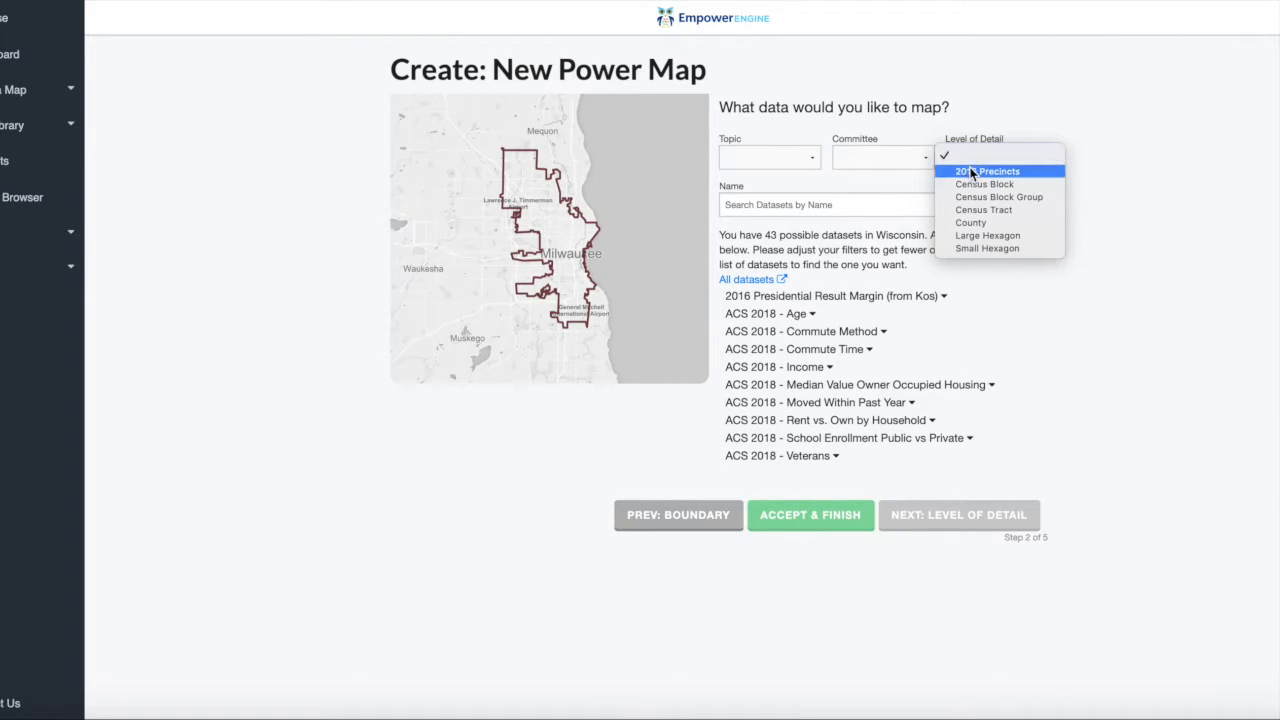
{"action": "left_click", "coordinate": [970, 172]}
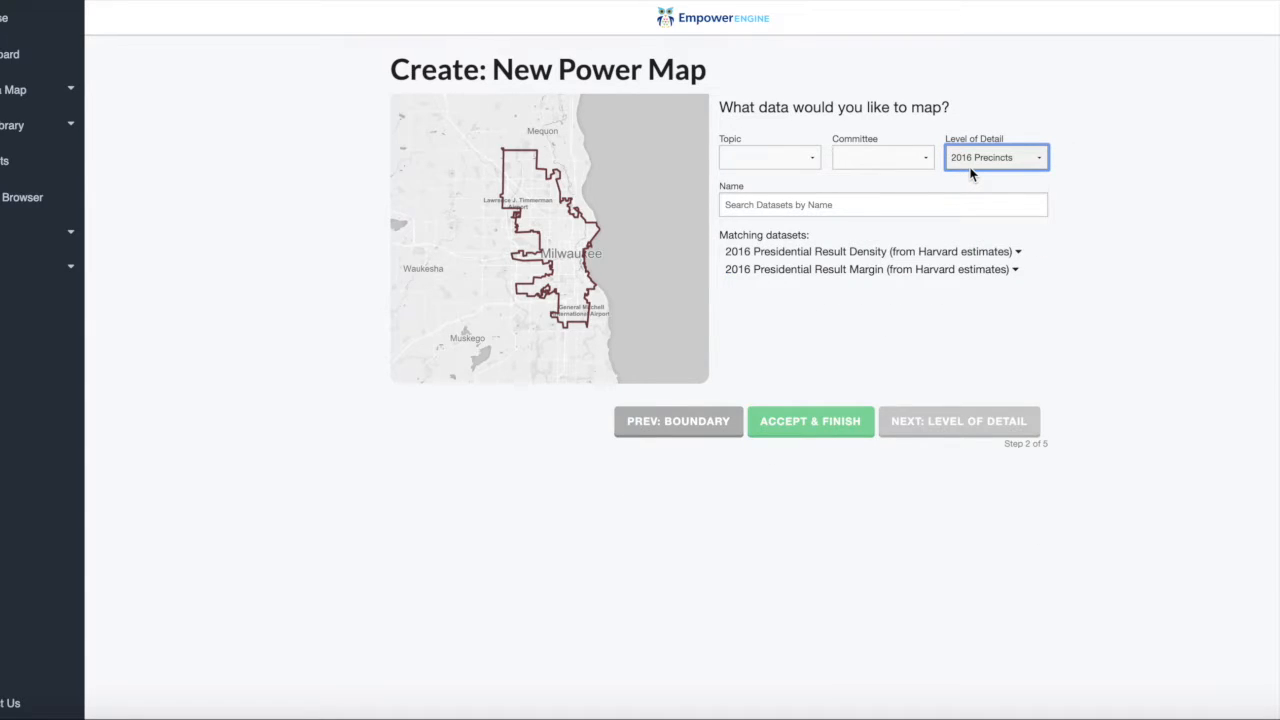
{"action": "left_click", "coordinate": [975, 165]}
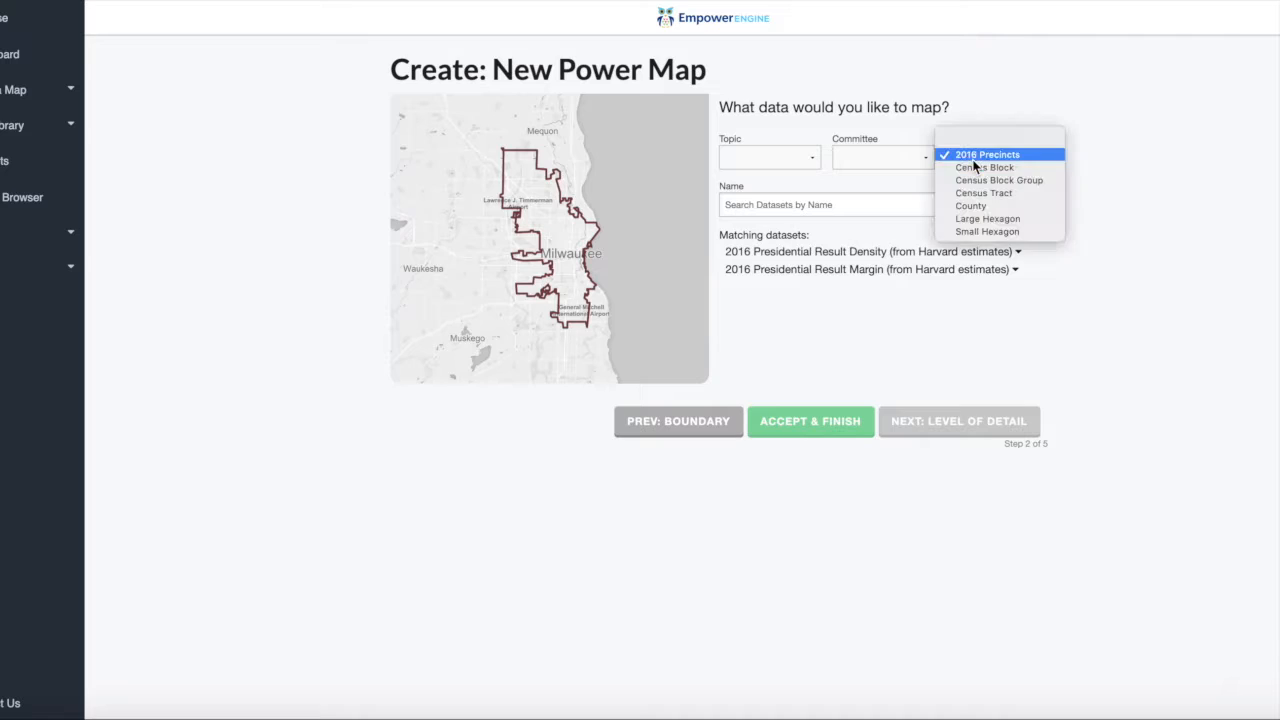
{"action": "left_click", "coordinate": [976, 143]}
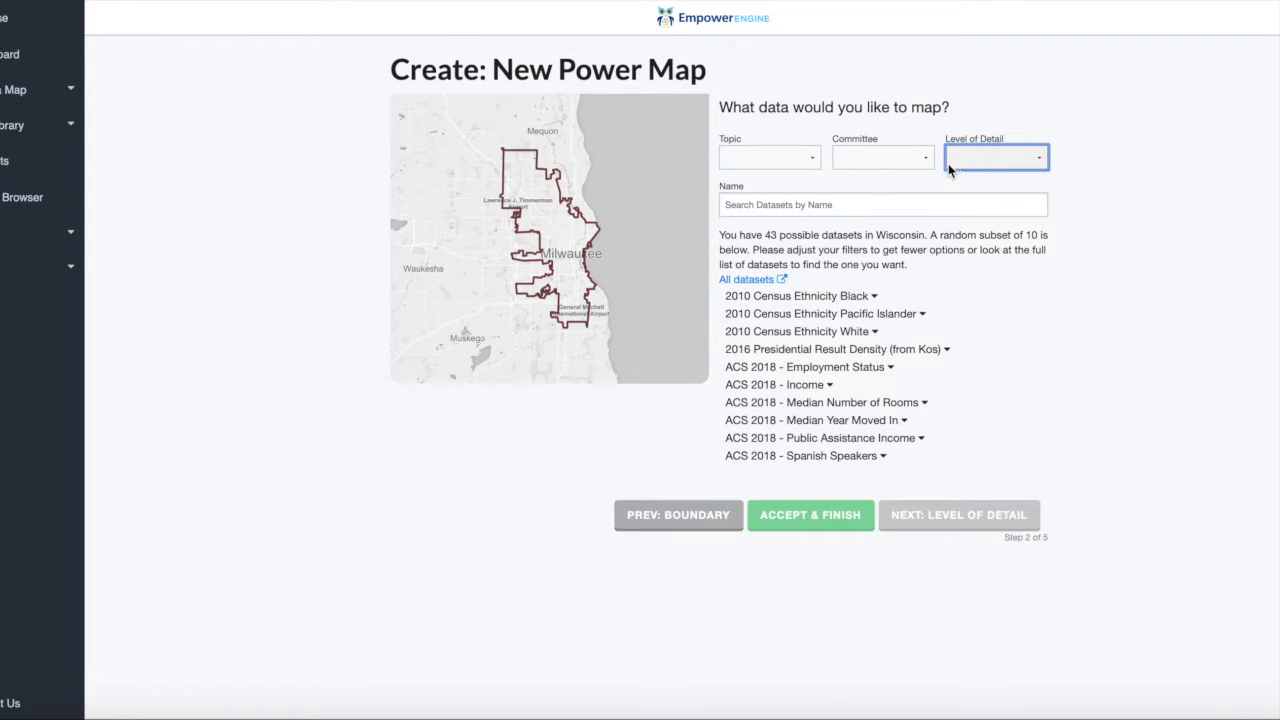
{"action": "left_click", "coordinate": [863, 161]}
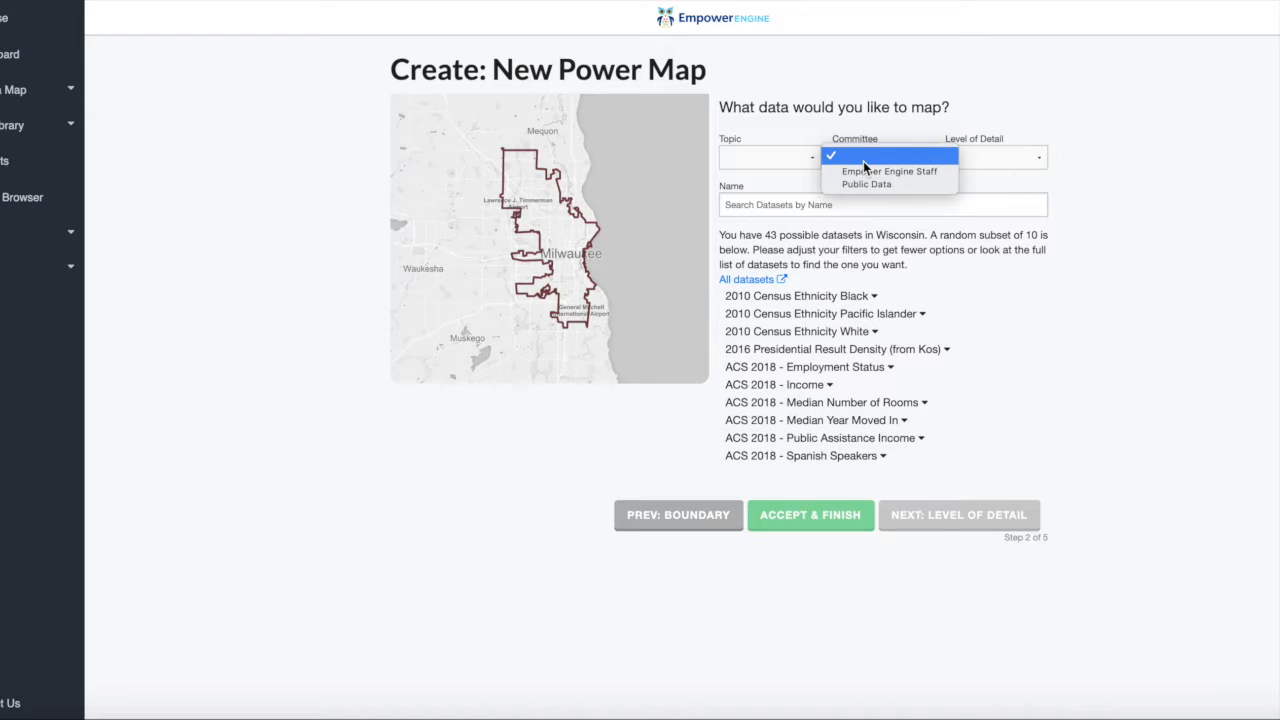
{"action": "left_click", "coordinate": [863, 161]}
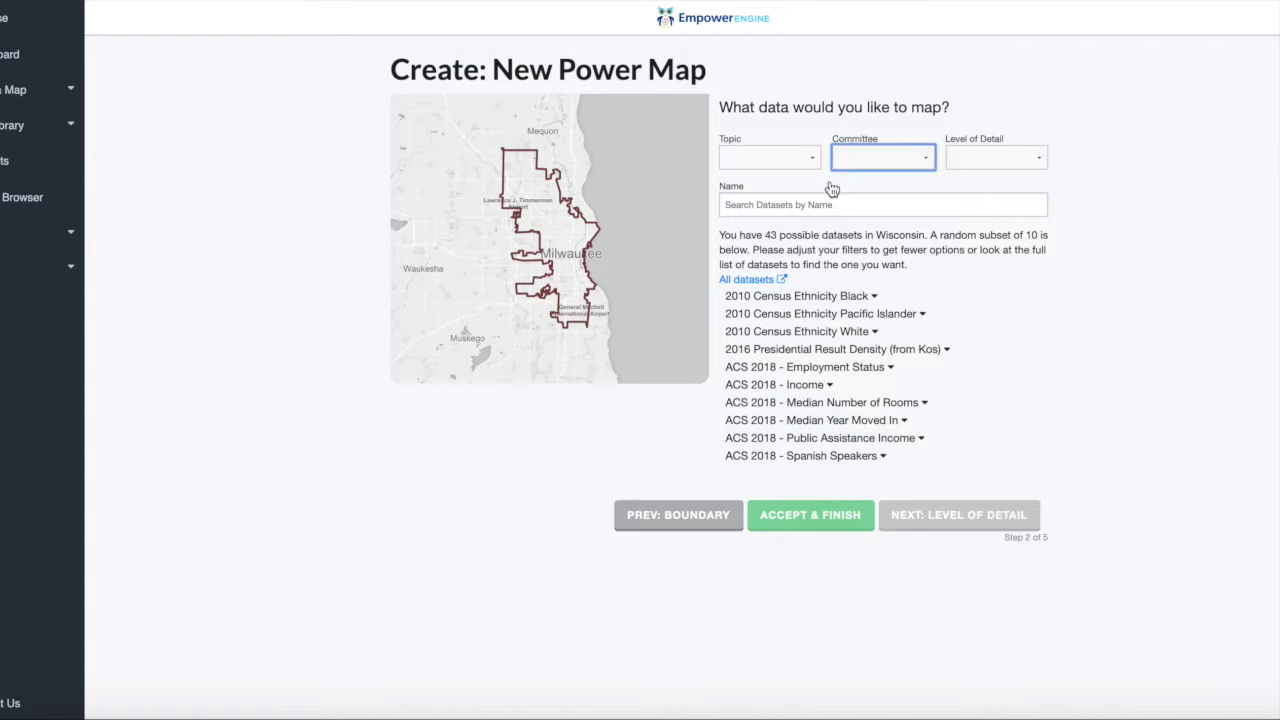
{"action": "left_click", "coordinate": [807, 206]}
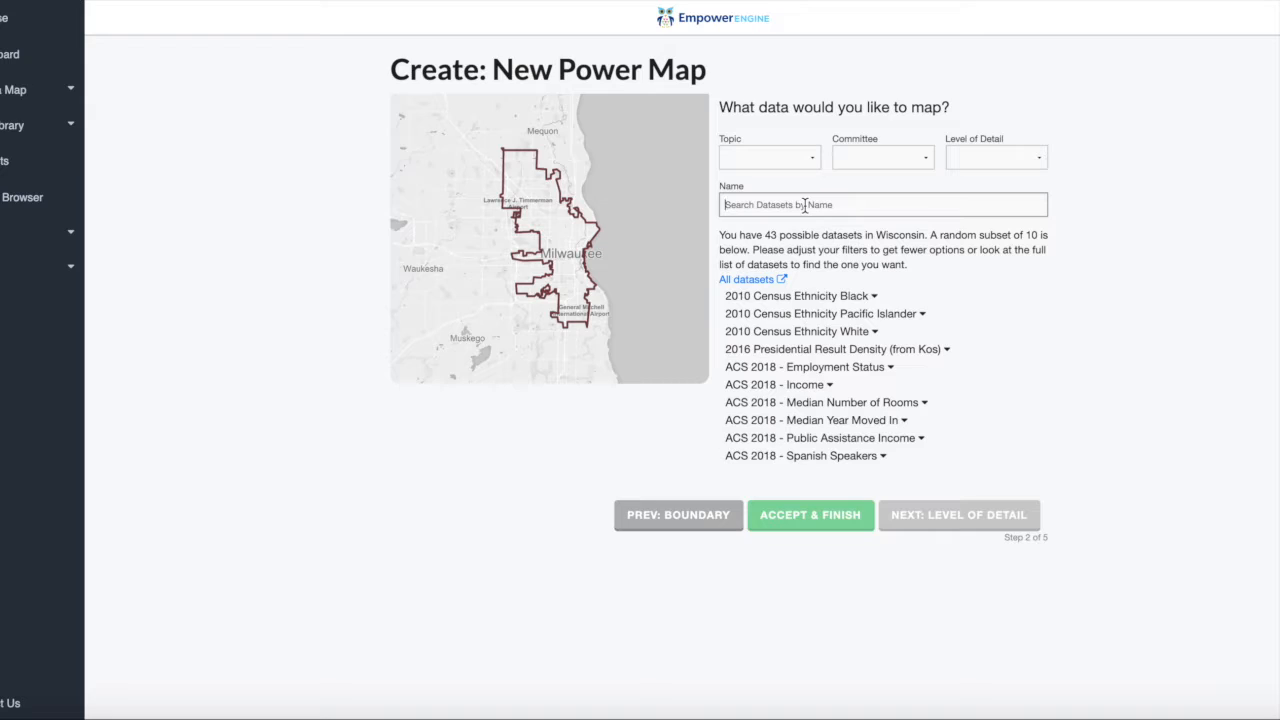
Filter the datasets by the Demographic topic and the Public Data committee.
{"action": "left_click", "coordinate": [777, 162]}
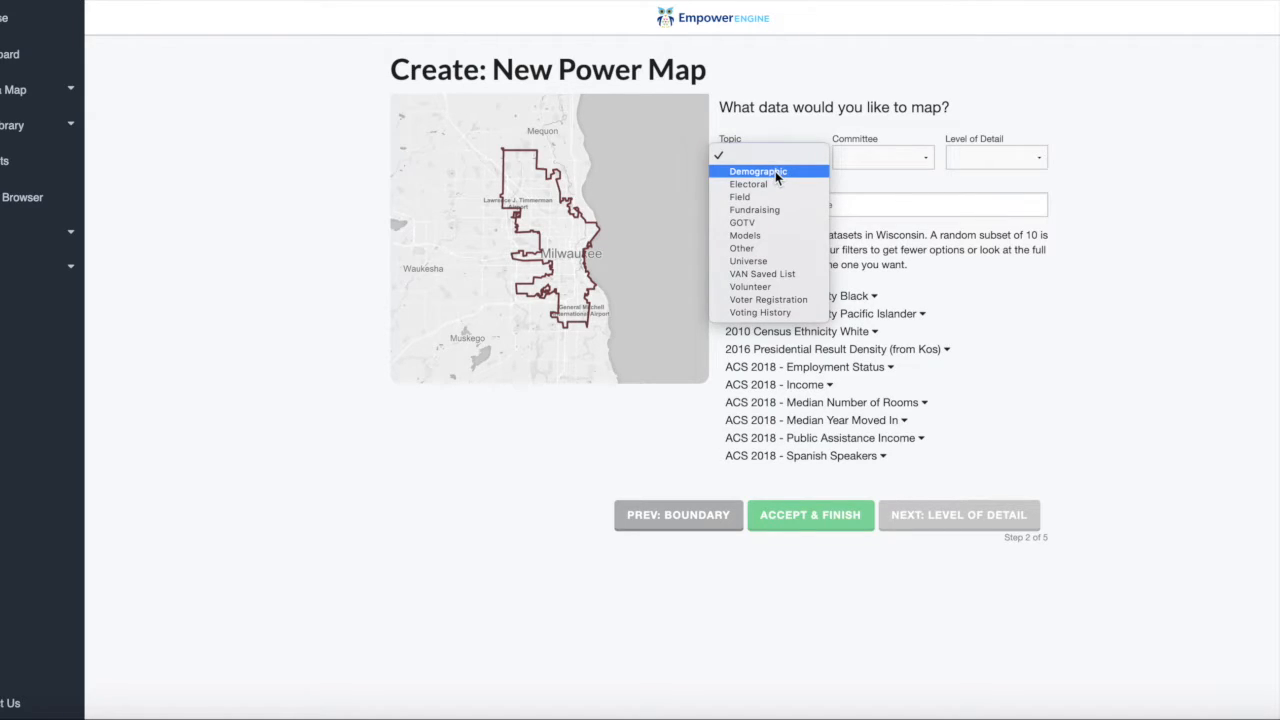
{"action": "left_click", "coordinate": [775, 171]}
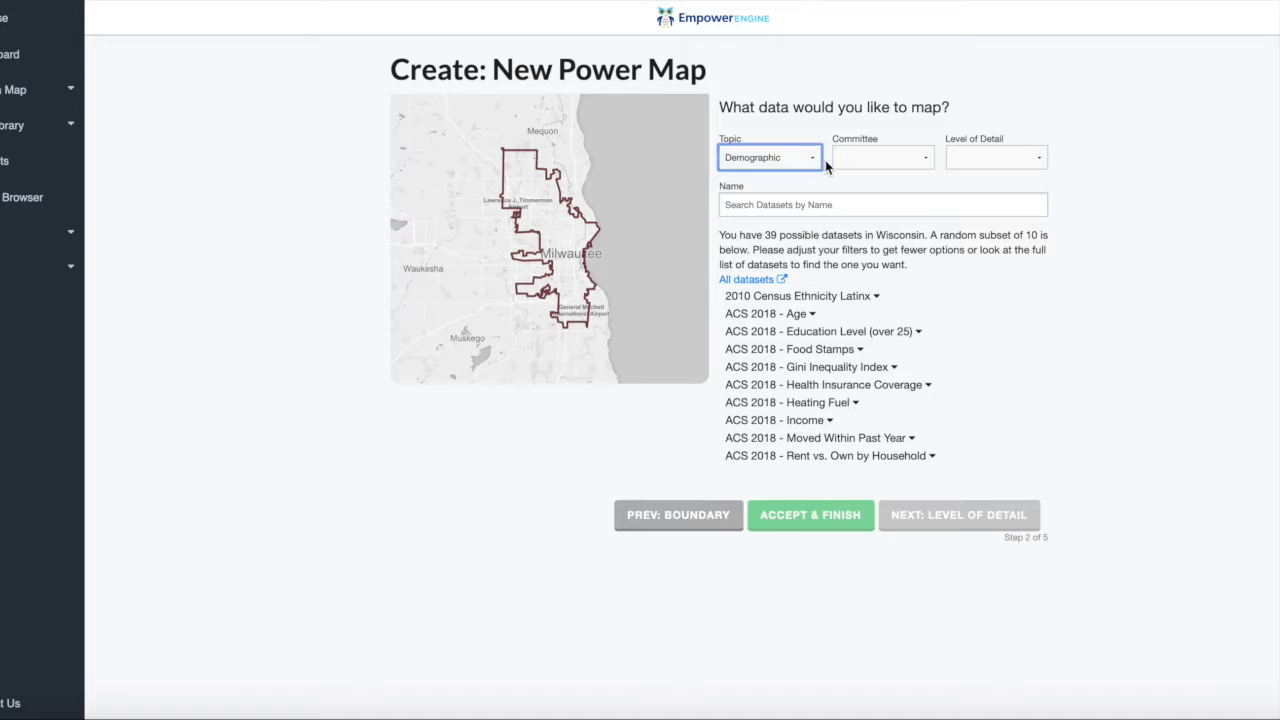
{"action": "left_click", "coordinate": [855, 162]}
{"action": "left_click", "coordinate": [866, 184]}
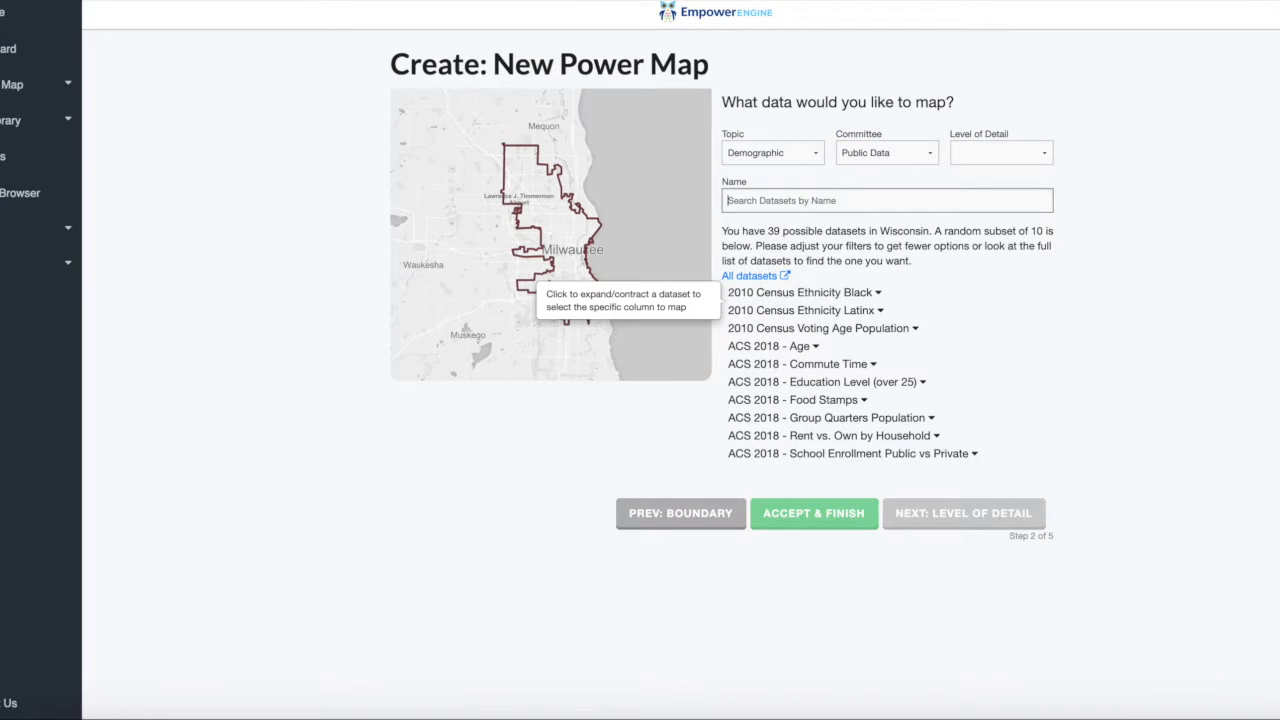
Map the Latinx Population column of the 2010 Census Ethnicity Latinx dataset and finish the map.
{"action": "left_click", "coordinate": [880, 311]}
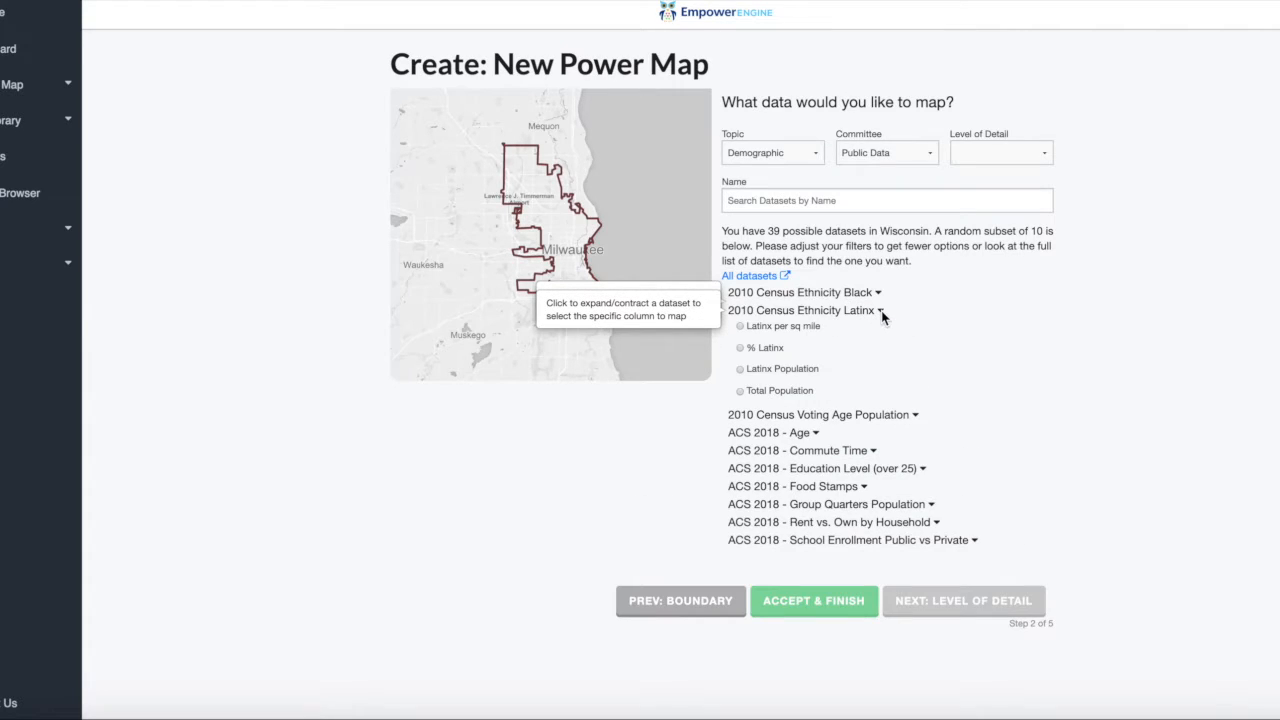
{"action": "left_click", "coordinate": [793, 378]}
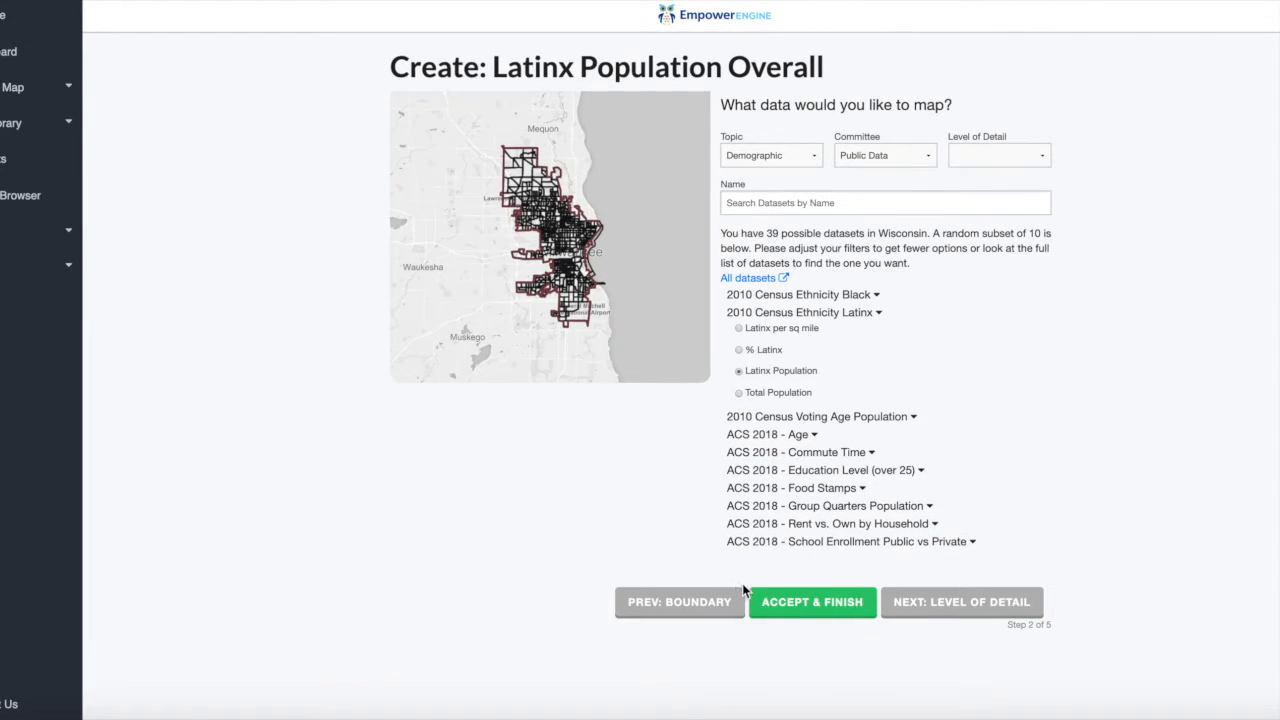
{"action": "left_click", "coordinate": [780, 605]}
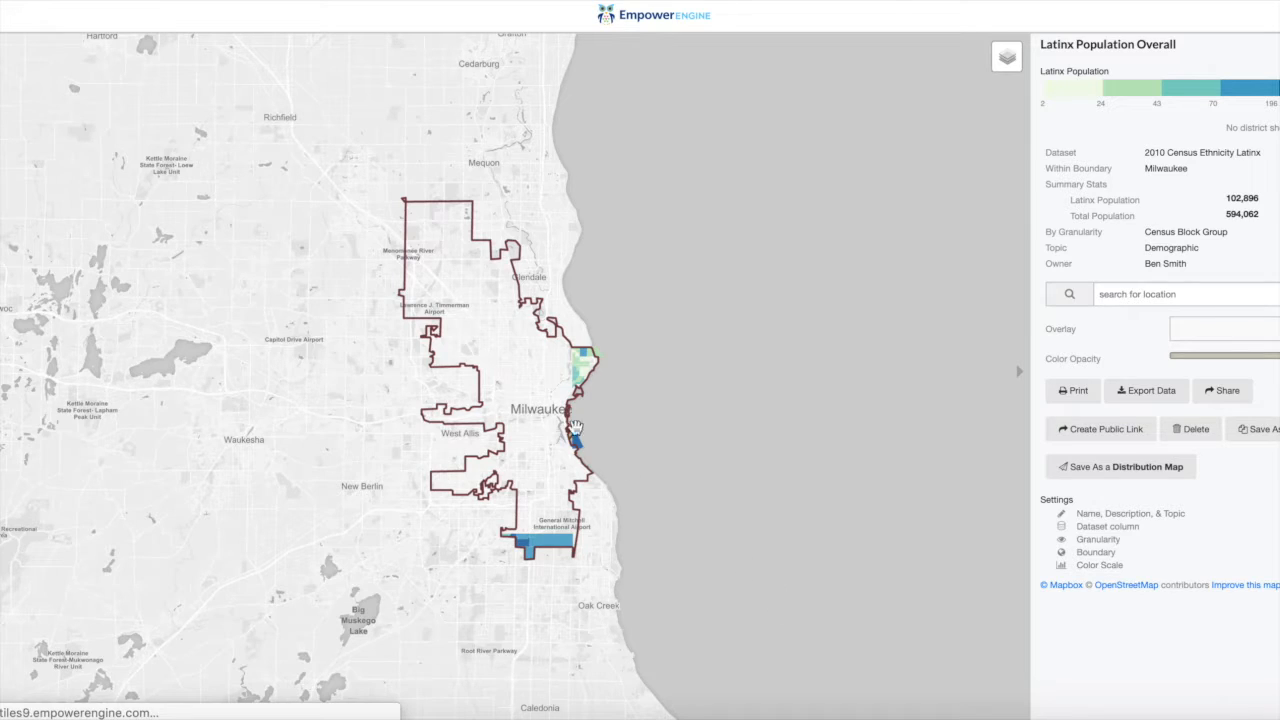
{"action": "mouse_move", "coordinate": [558, 424]}
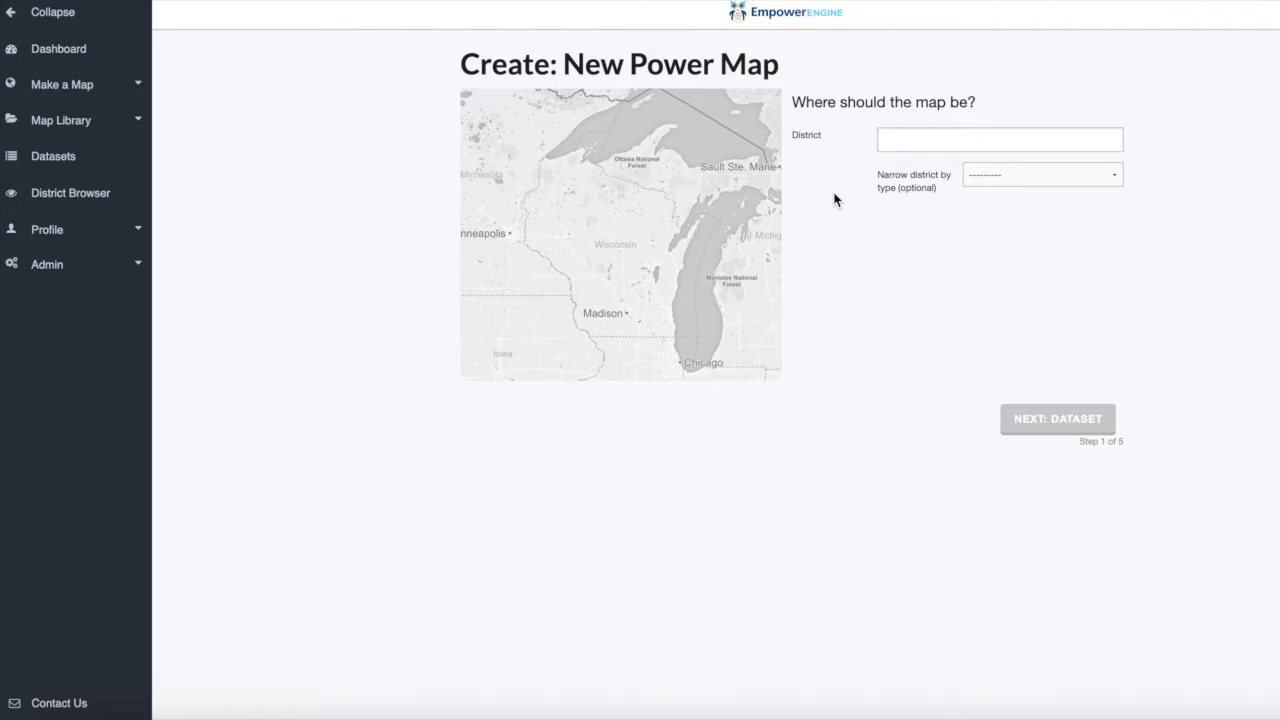
Set the district of another new Power Map to Milwaukee and continue to choosing its dataset.
{"action": "left_click", "coordinate": [895, 140]}
{"action": "type", "text": "Milw"}
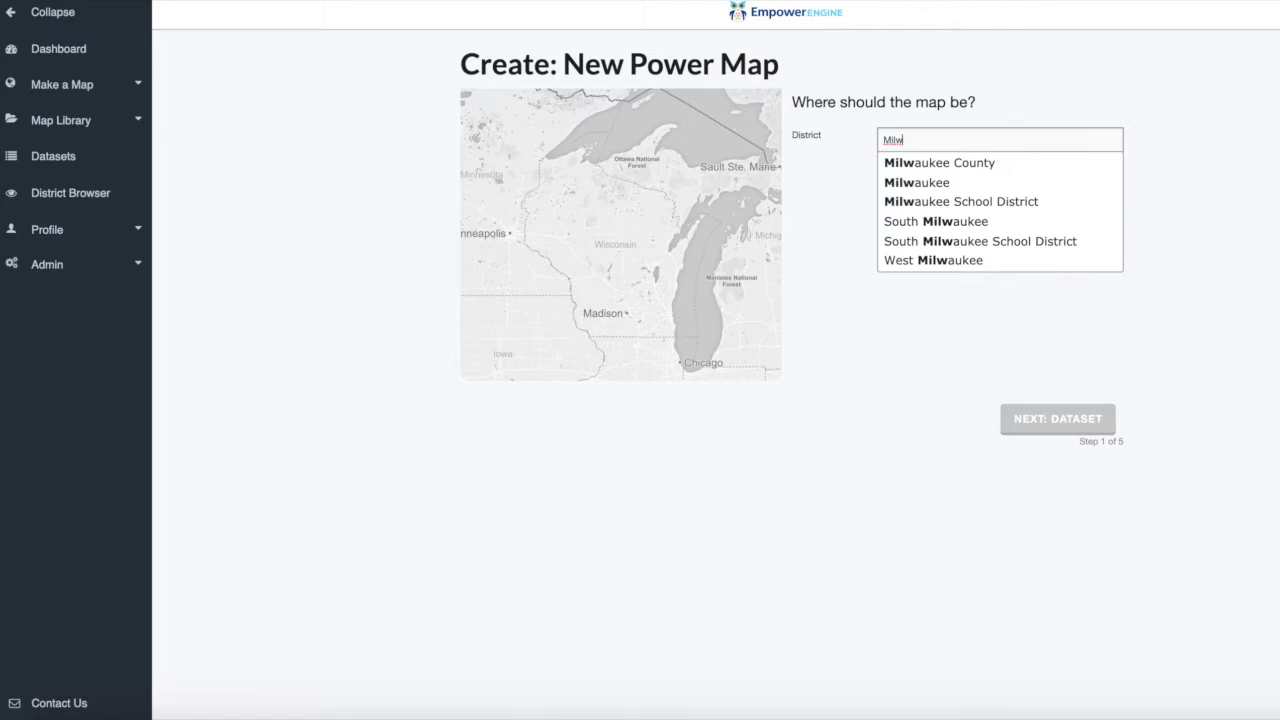
{"action": "left_click", "coordinate": [916, 190]}
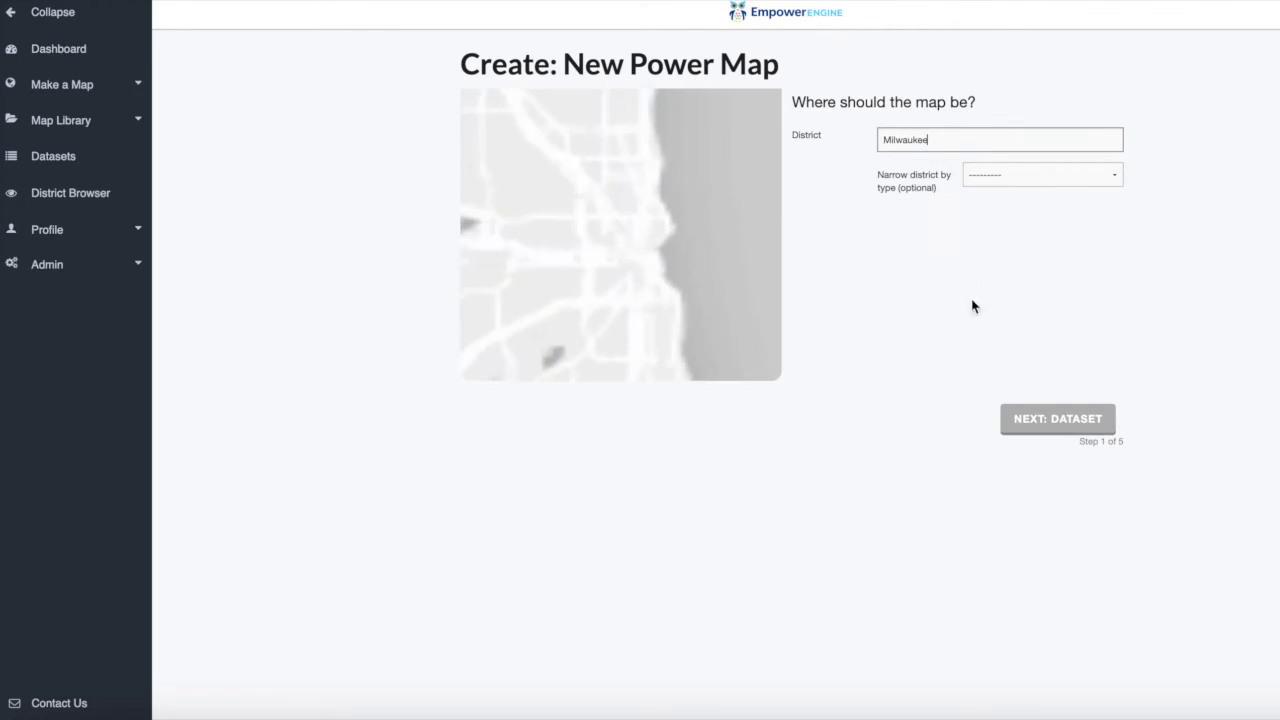
{"action": "left_click", "coordinate": [1031, 431]}
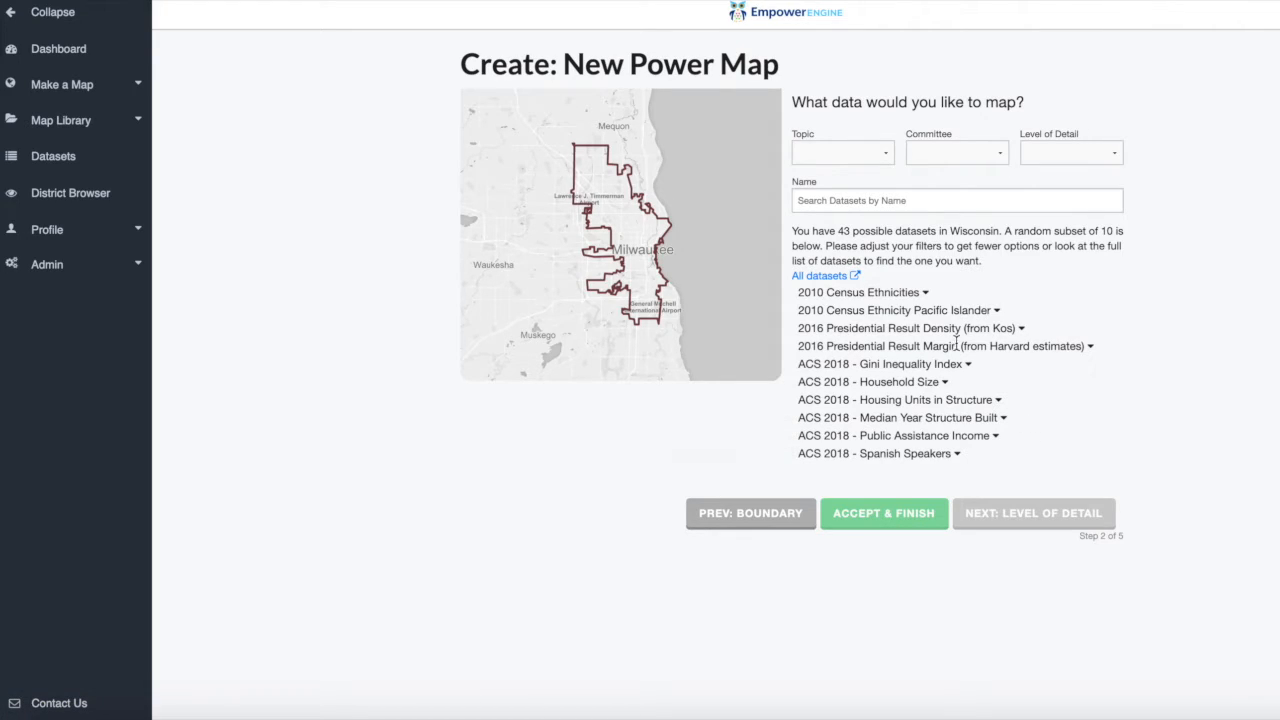
Search the datasets for "Spanish", choose Total Spanish Speakers from ACS 2018 - Spanish Speakers, and continue to the level of detail.
{"action": "left_click", "coordinate": [841, 201]}
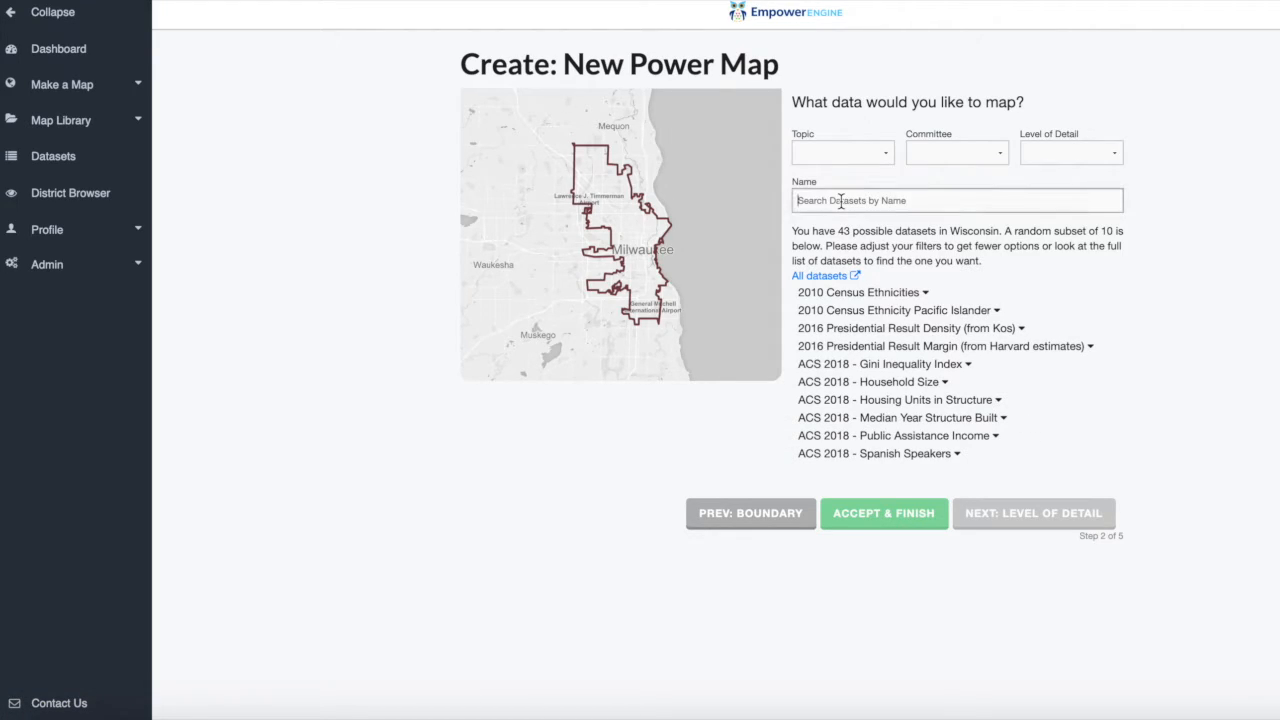
{"action": "type", "text": "Spanish"}
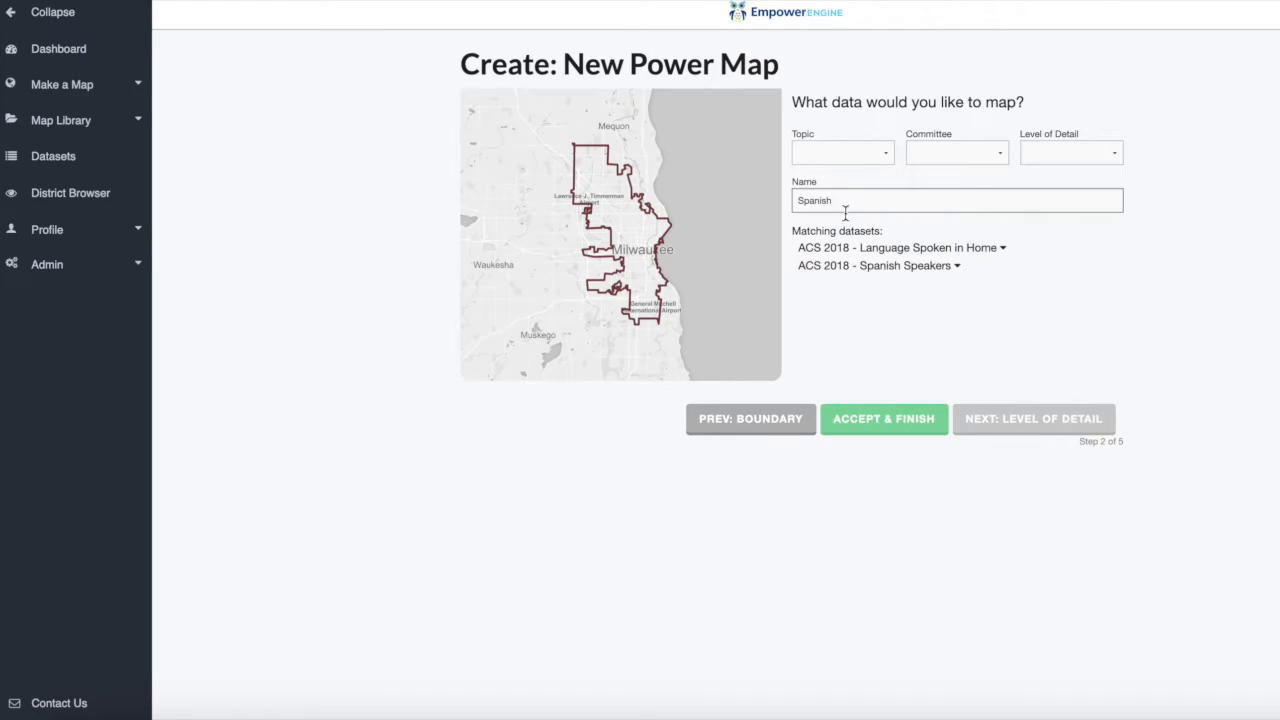
{"action": "left_click", "coordinate": [872, 265]}
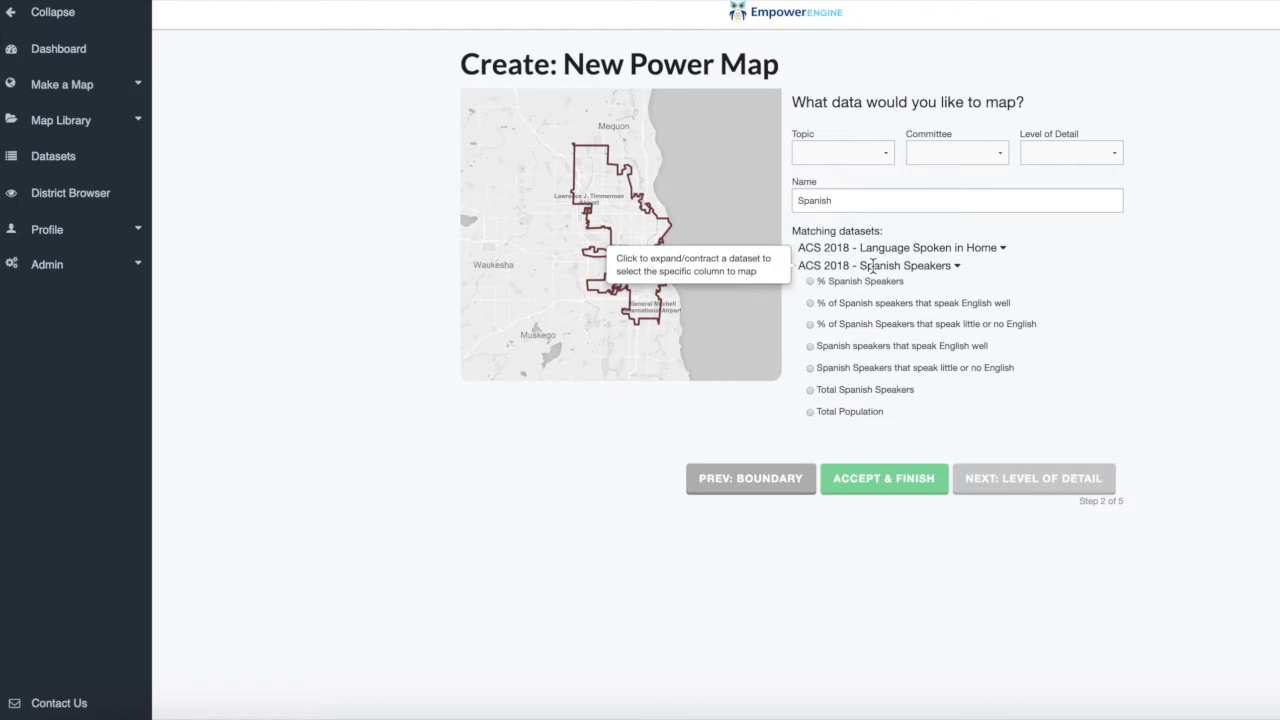
{"action": "left_click", "coordinate": [811, 390]}
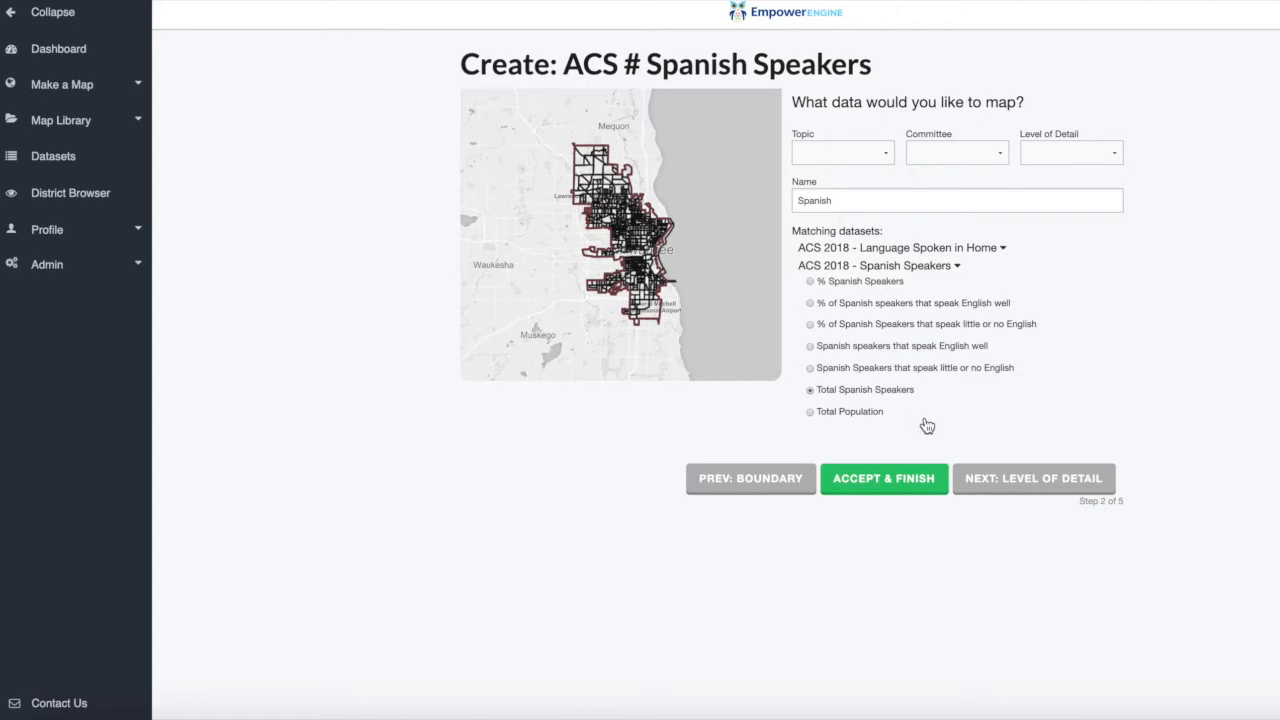
{"action": "left_click", "coordinate": [1008, 484]}
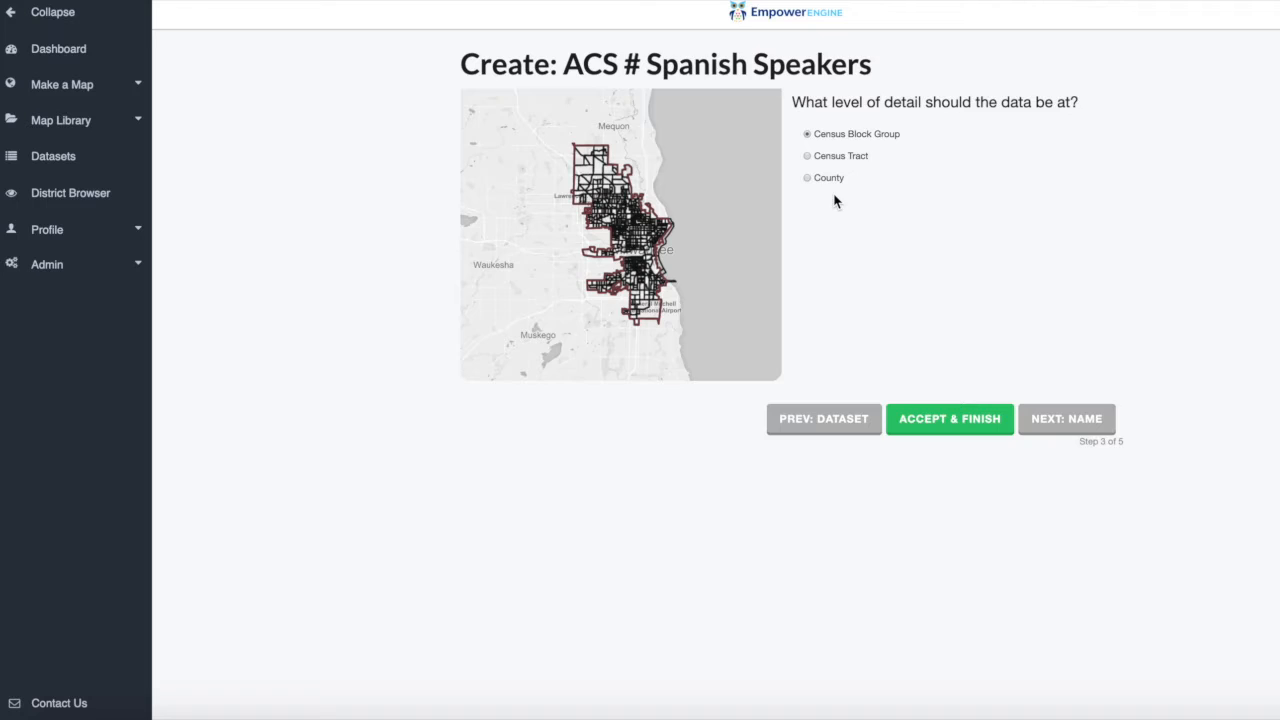
Try the Census Tract level of detail for the map and switch back to Census Block Group.
{"action": "left_click", "coordinate": [807, 157]}
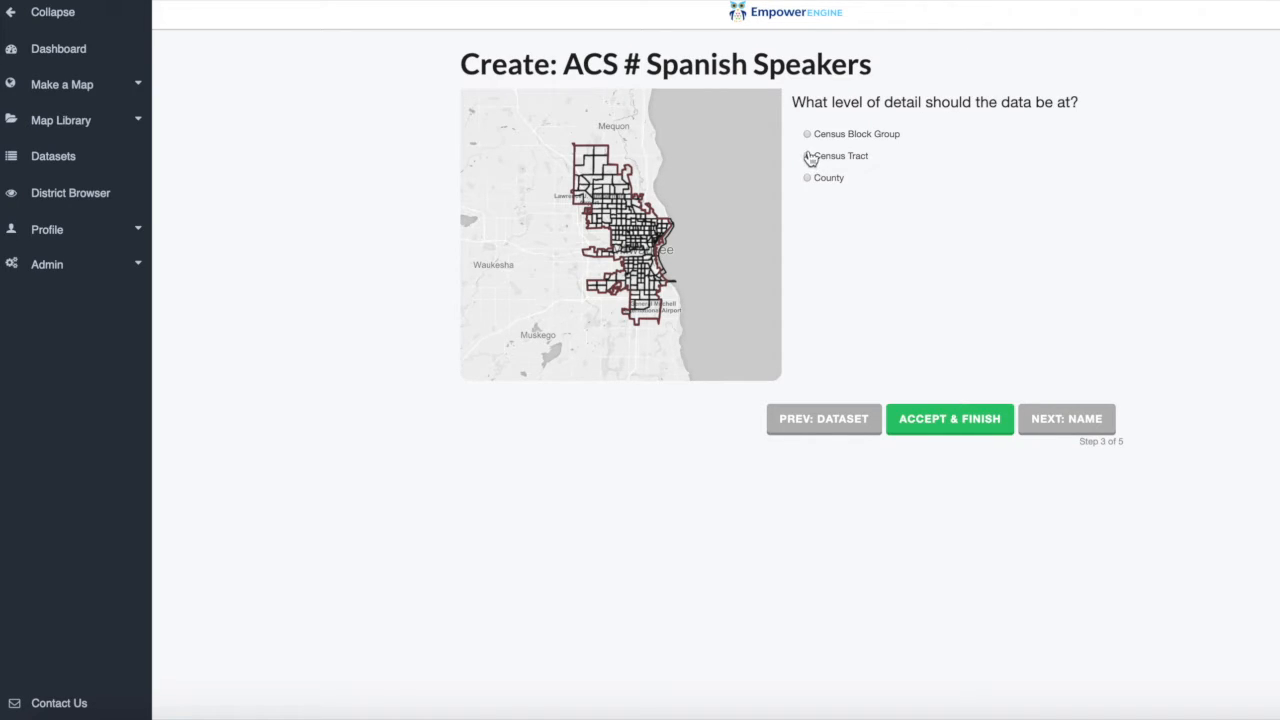
{"action": "left_click", "coordinate": [808, 135]}
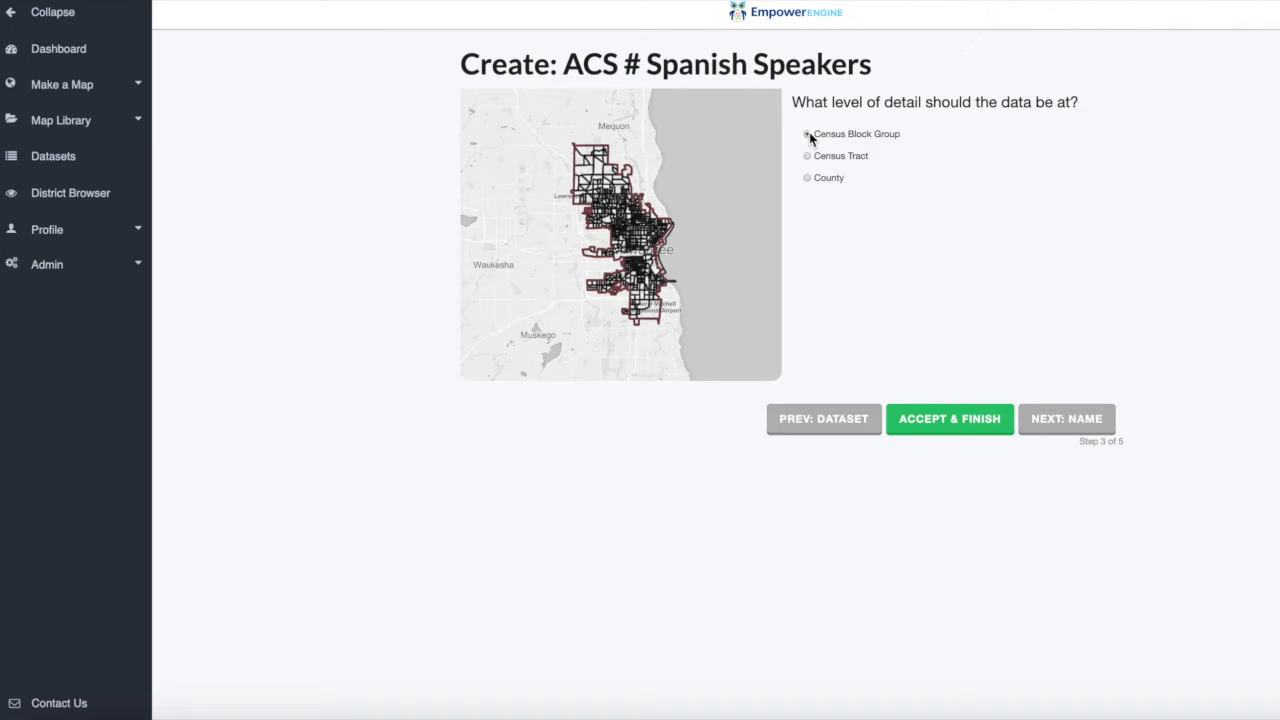
Continue to the map's naming stage and enter the optional description "Total Spanish speakers by census block for volunteer allocation".
{"action": "left_click", "coordinate": [1040, 428]}
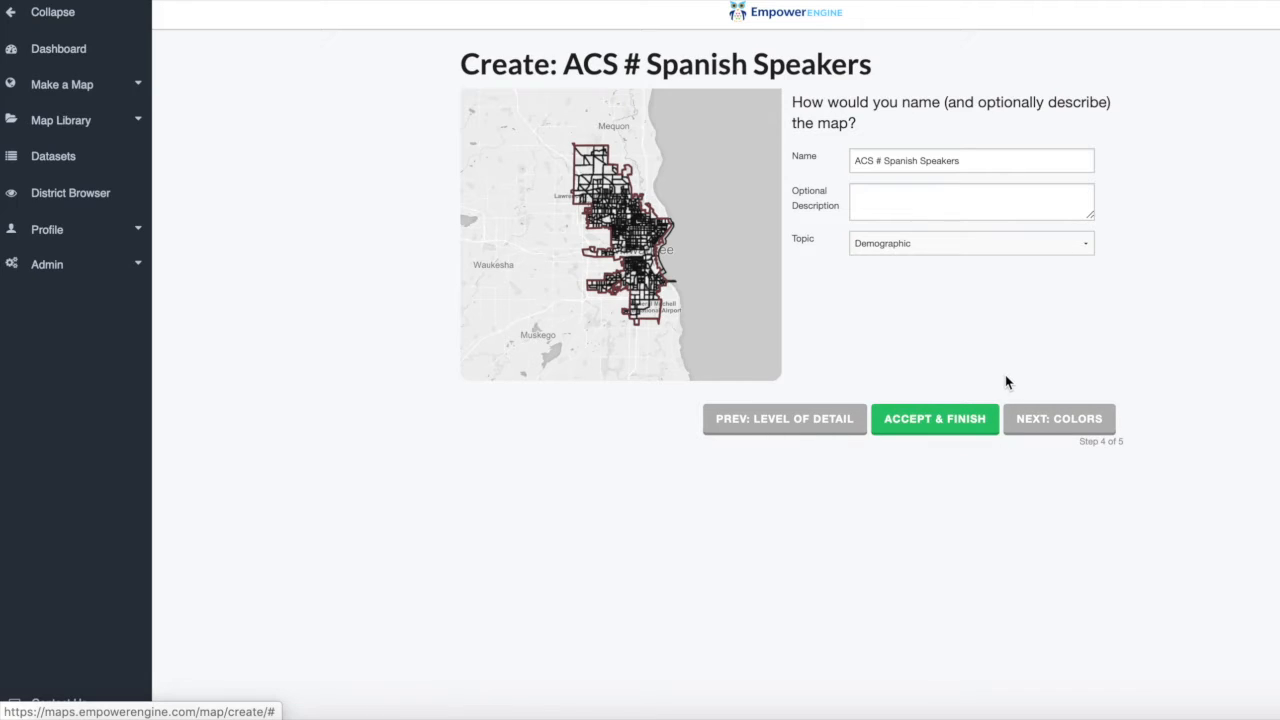
{"action": "triple_click", "coordinate": [820, 64]}
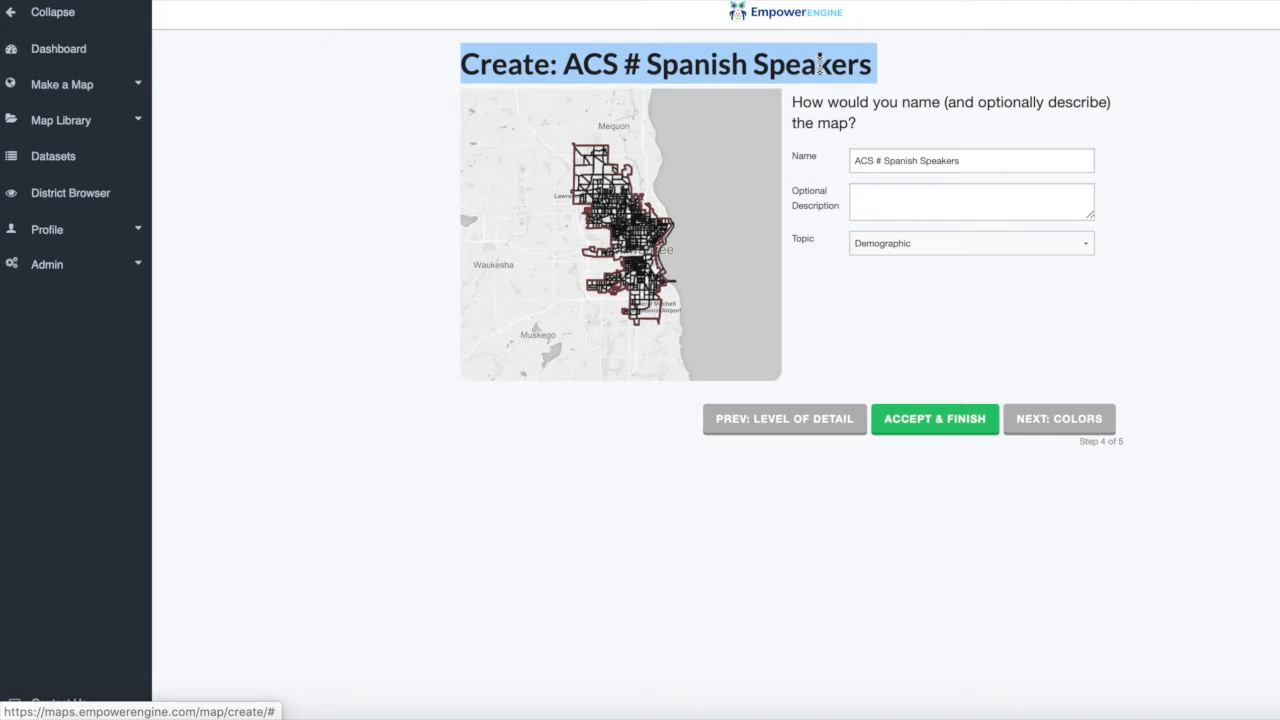
{"action": "left_click", "coordinate": [820, 64]}
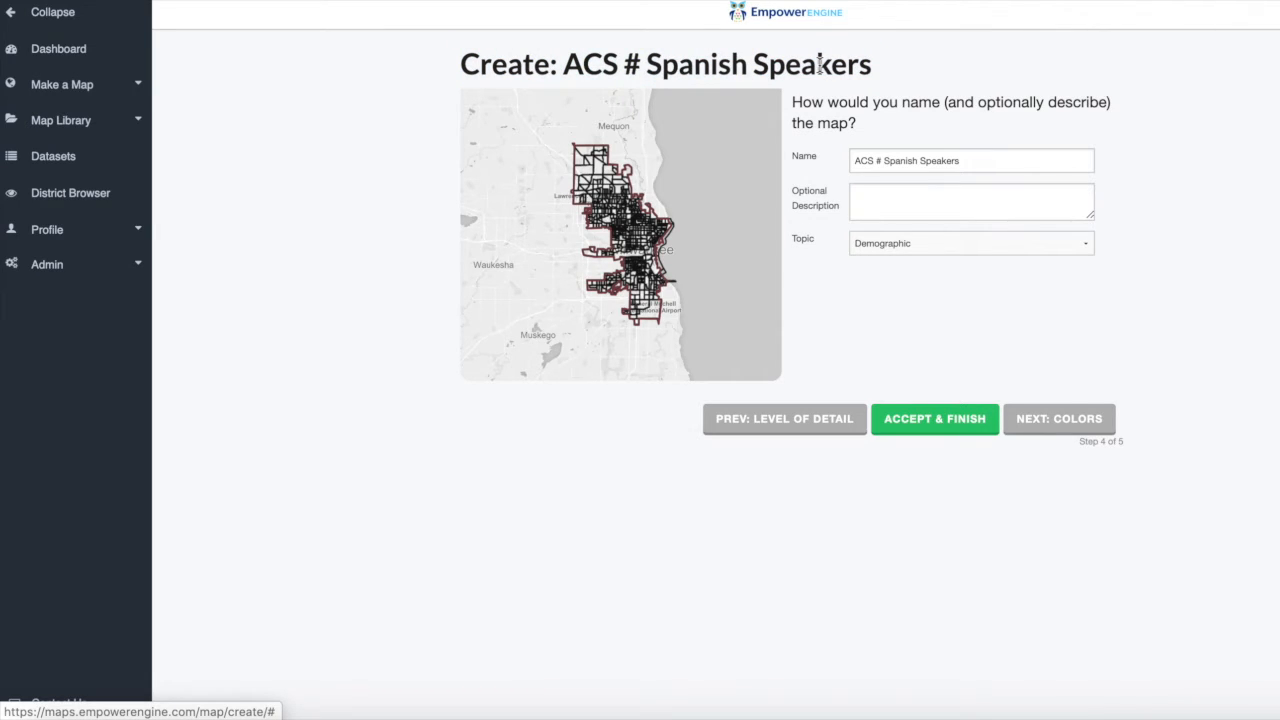
{"action": "left_click", "coordinate": [876, 199]}
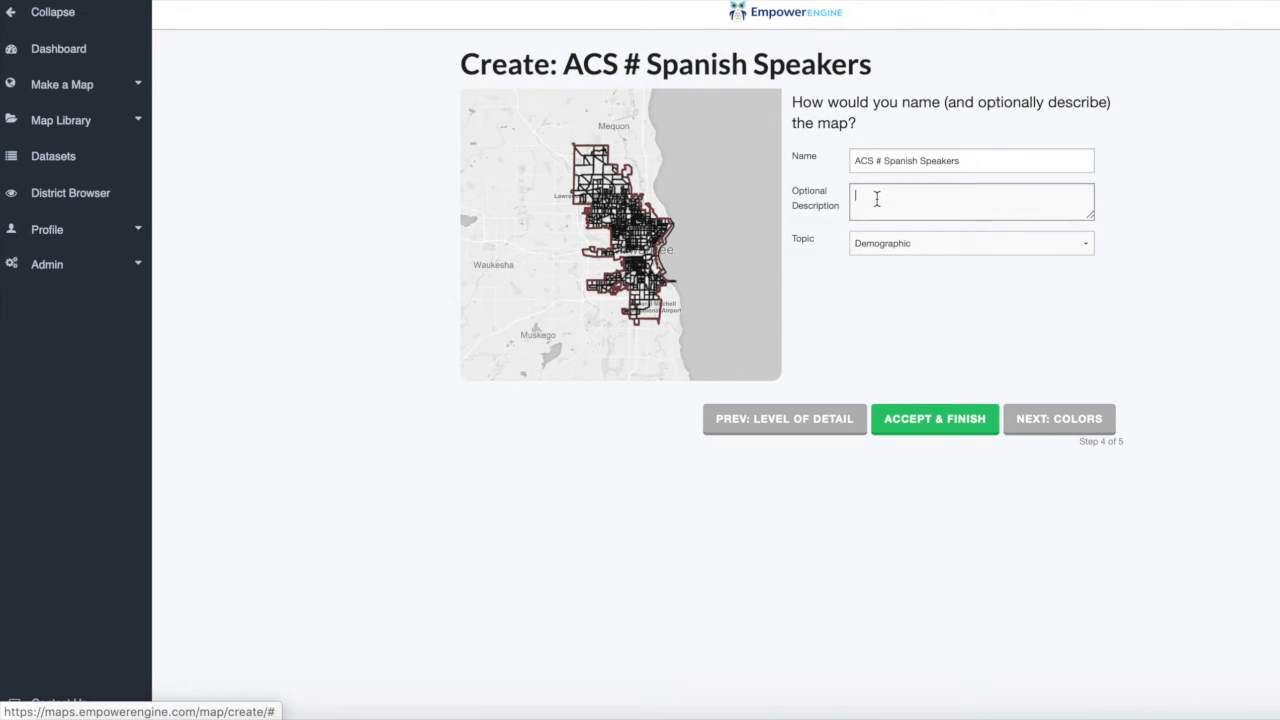
{"action": "type", "text": "A"}
{"action": "key", "text": "BackSpace"}
{"action": "type", "text": "Total spanish speakers by census block for volunteer all"}
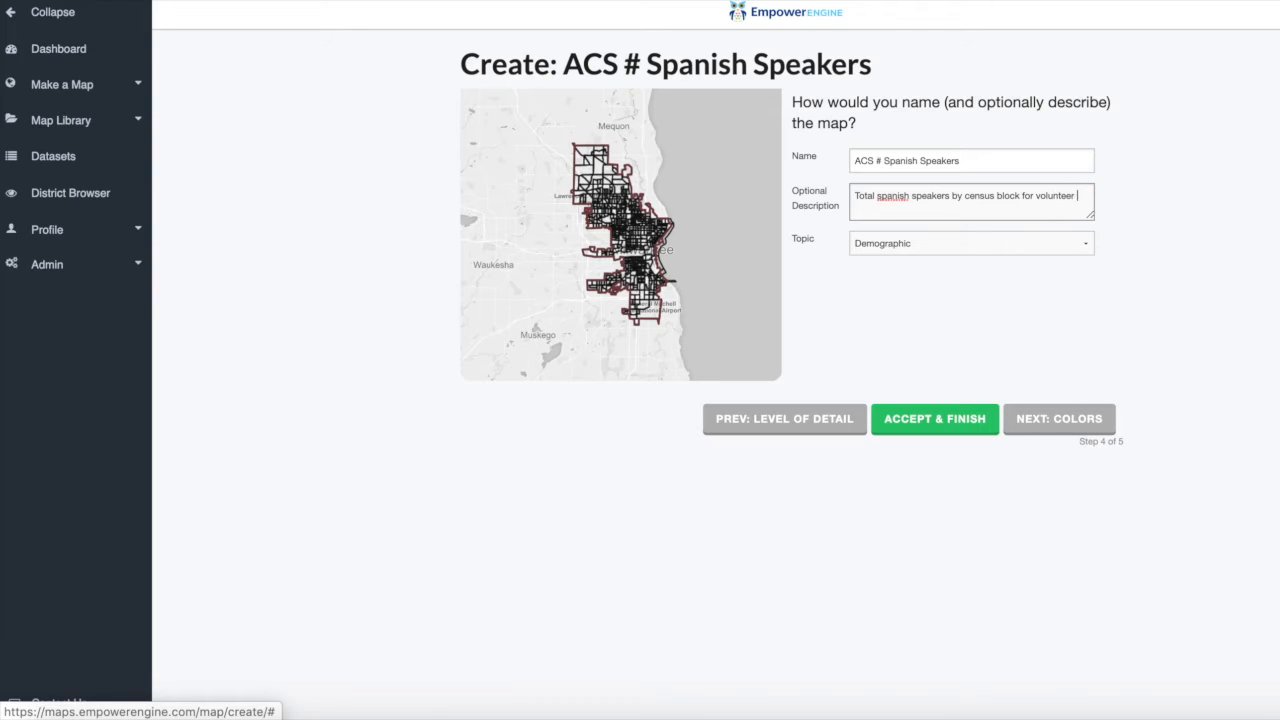
{"action": "type", "text": "ocation"}
{"action": "double_click", "coordinate": [887, 197]}
{"action": "type", "text": "Spanish"}
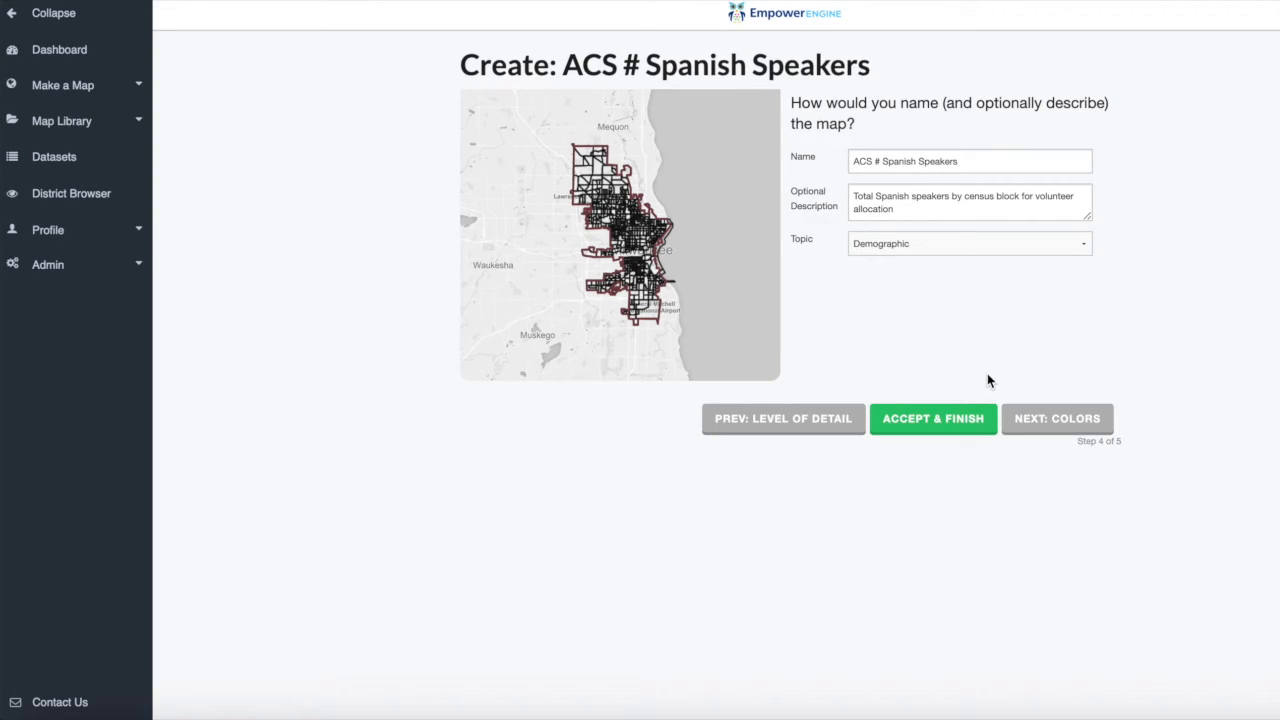
Continue to the map's coloring, set the color scheme to Purples, and accept and finish the map.
{"action": "left_click", "coordinate": [1045, 428]}
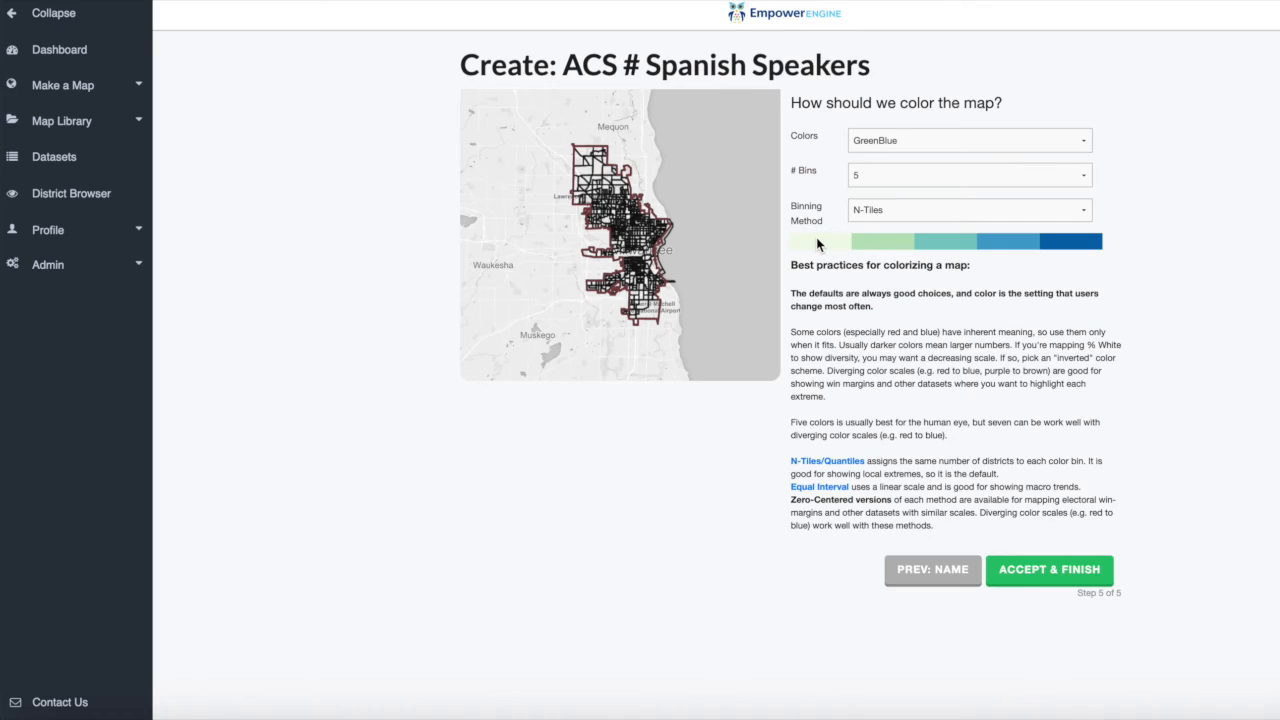
{"action": "left_click", "coordinate": [858, 141]}
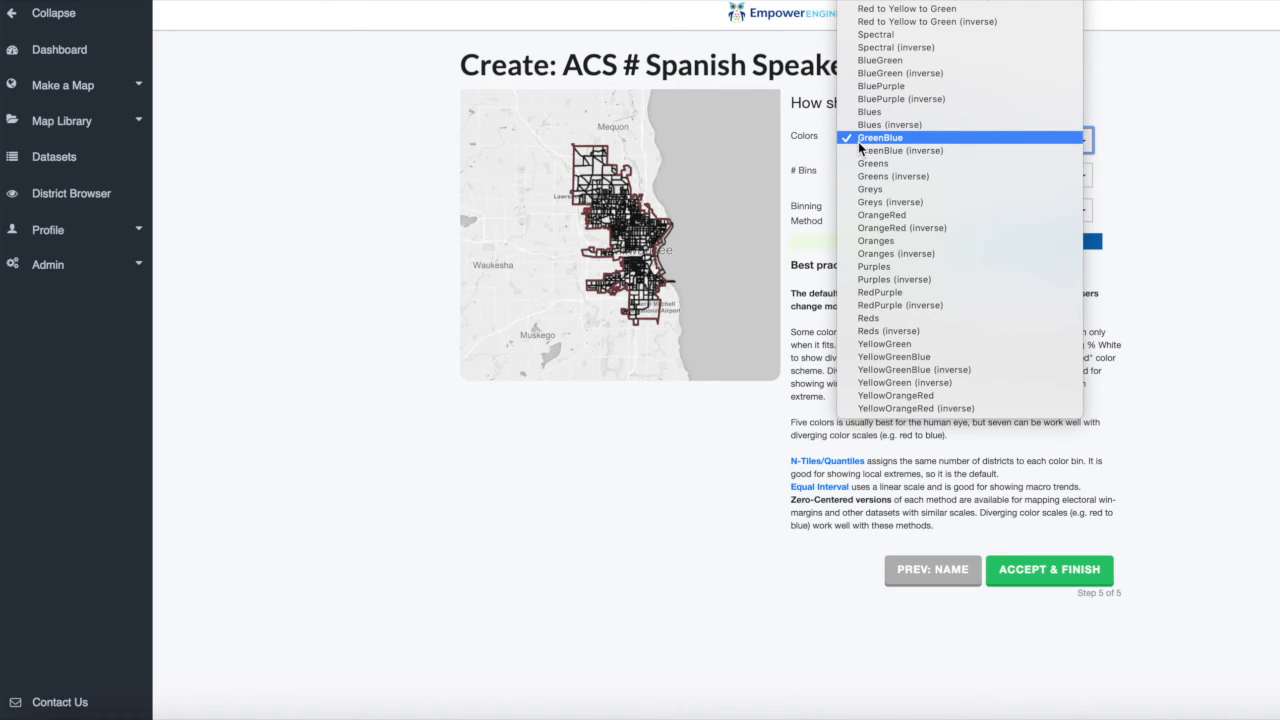
{"action": "left_click", "coordinate": [881, 267]}
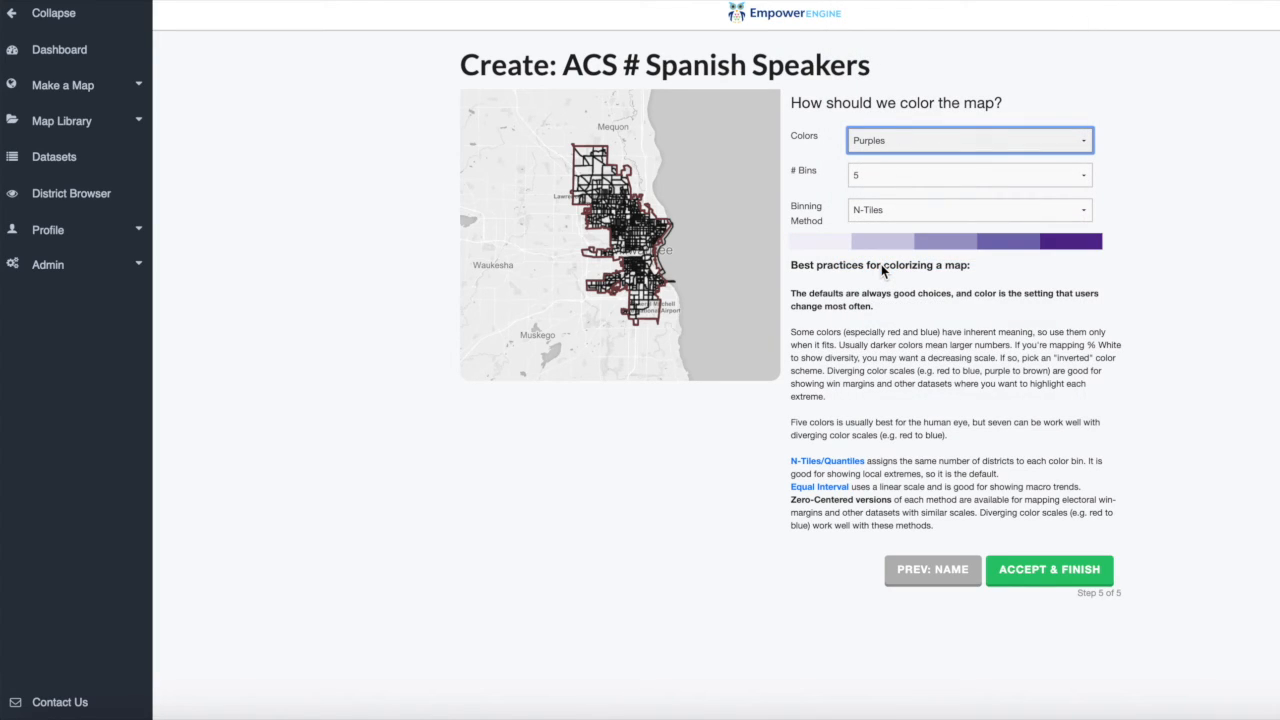
{"action": "left_click", "coordinate": [1030, 578]}
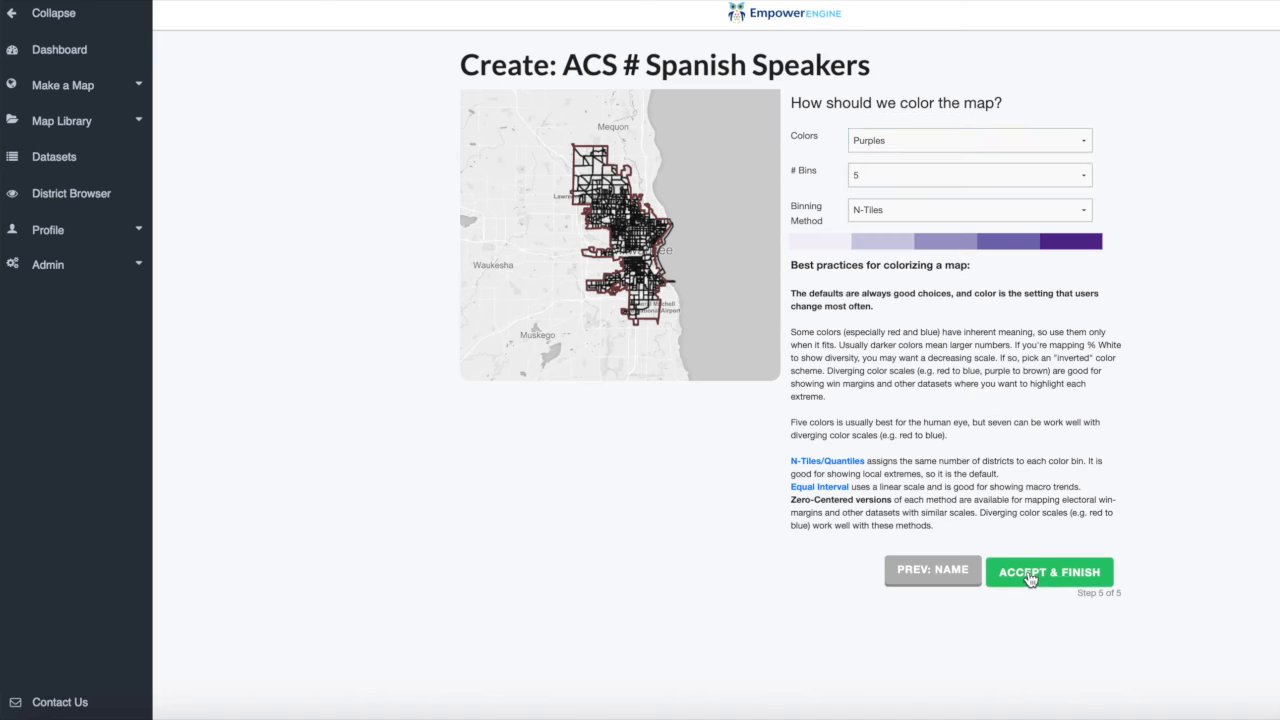